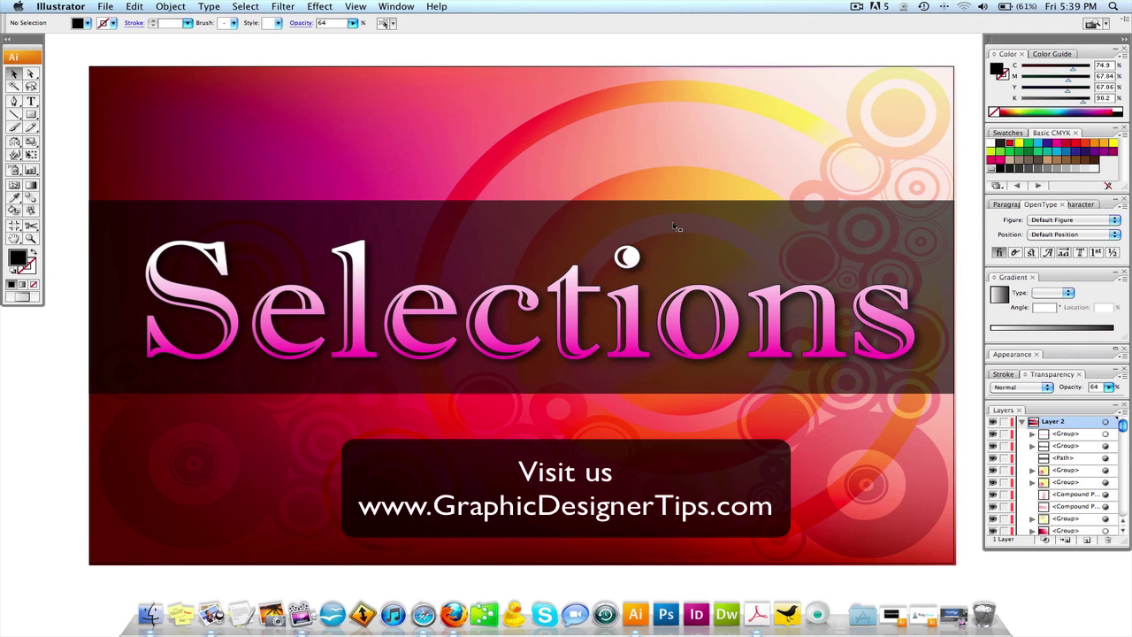
# - Choose the Direct Selection Tool and show its flyout with the Group Selection Tool
pyautogui.click(29, 75)
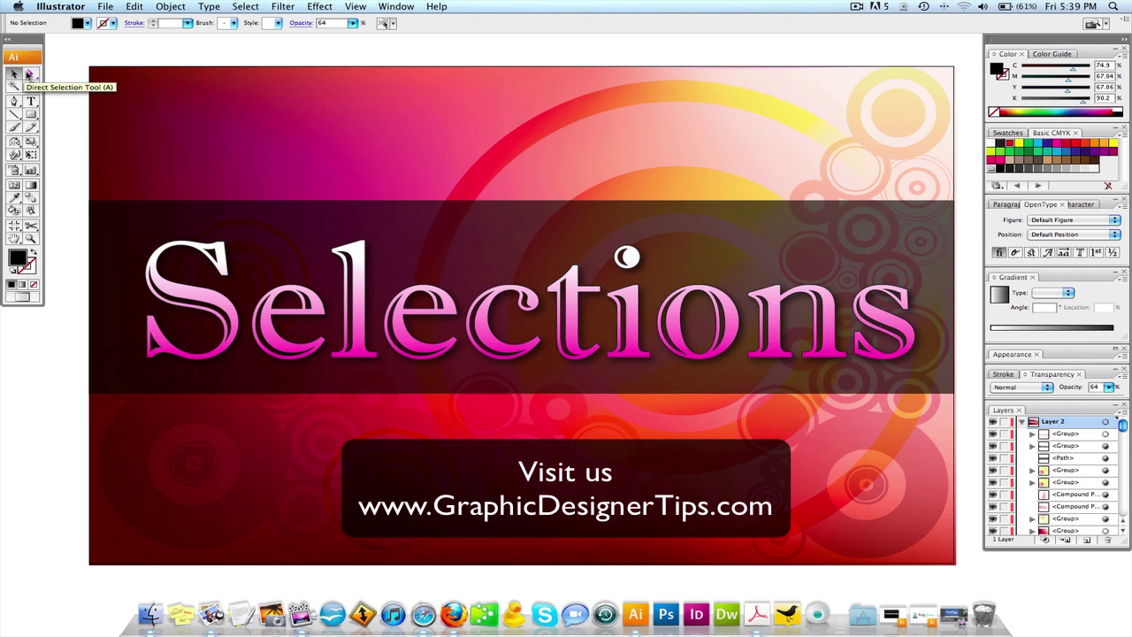
pyautogui.click(28, 75)
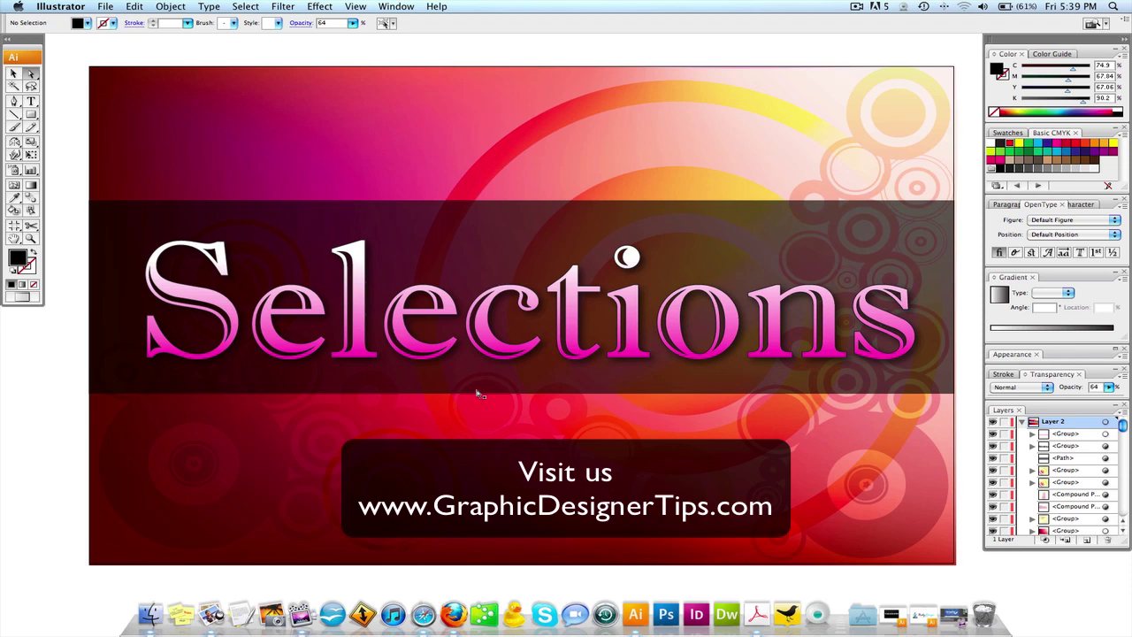
# - Pan up to the empty artboard below the red banner, ending on the Direct Selection tool
pyautogui.moveTo(537, 493); pyautogui.dragTo(520, 56)
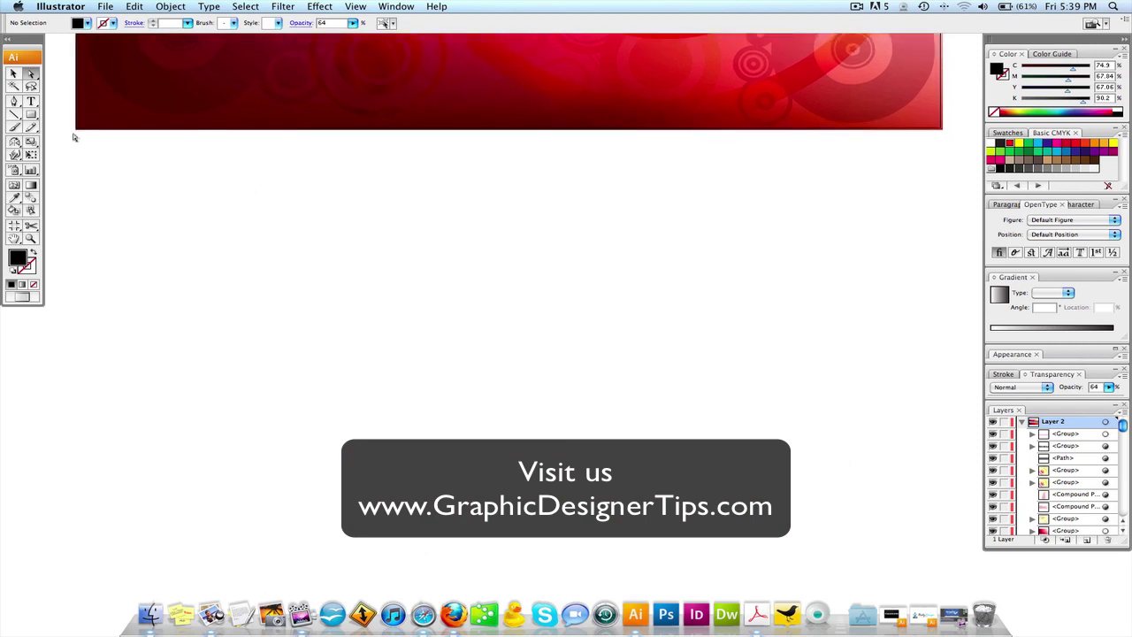
pyautogui.click(14, 76)
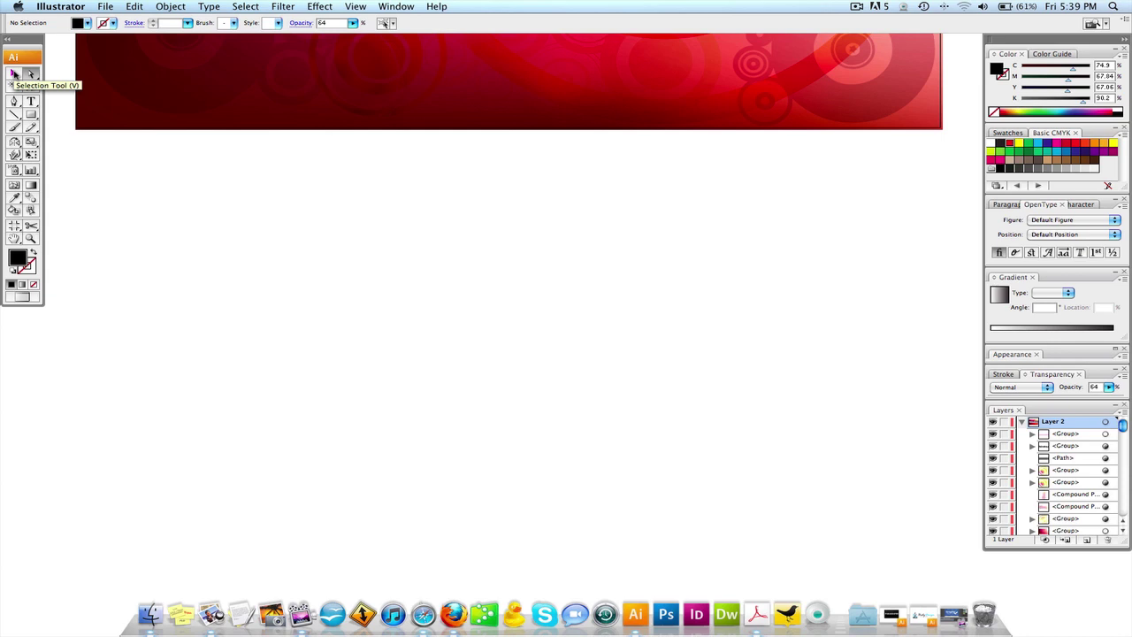
pyautogui.click(29, 75)
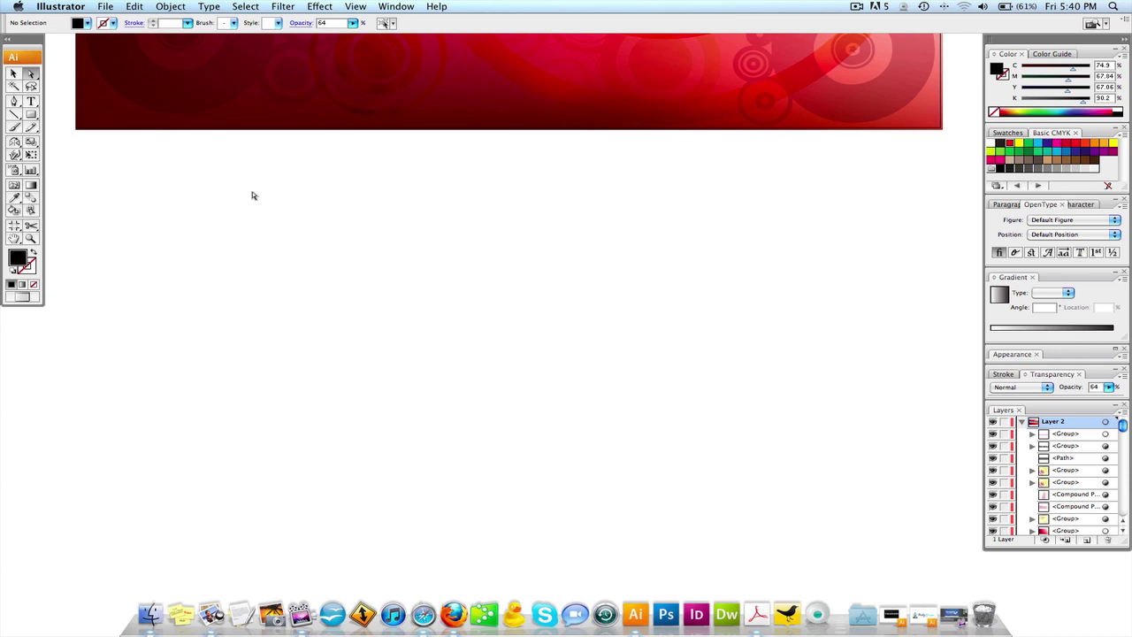
# - Draw a black 2.54 in square below the banner, deleting and redrawing the first attempt
pyautogui.click(31, 113)
pyautogui.moveTo(290, 201); pyautogui.dragTo(608, 477)
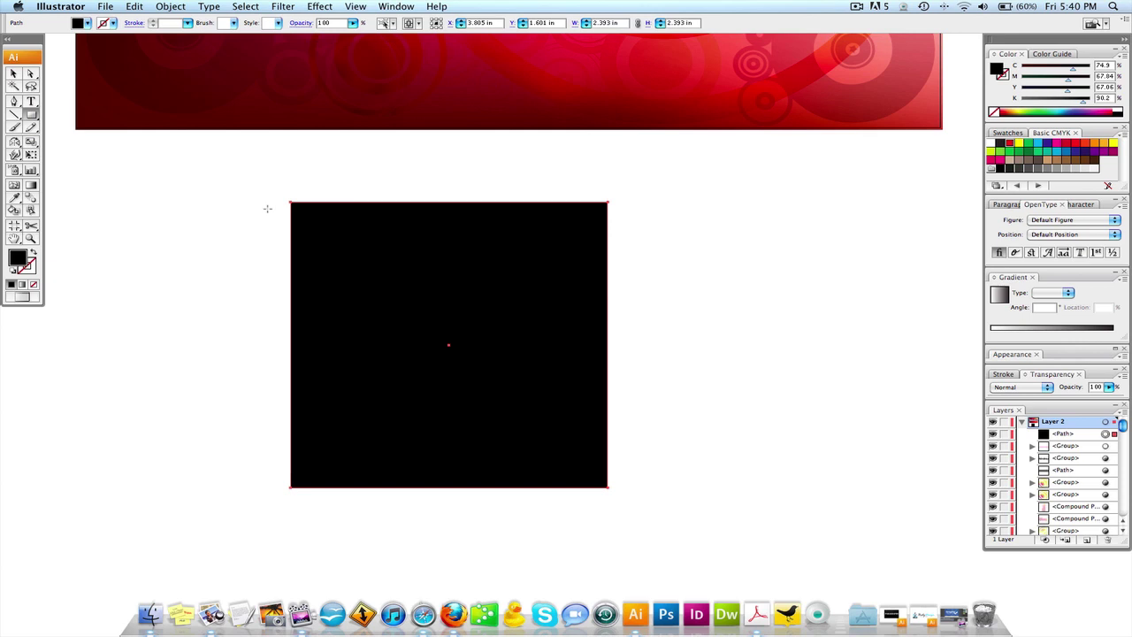
pyautogui.press('a')
pyautogui.press('v')
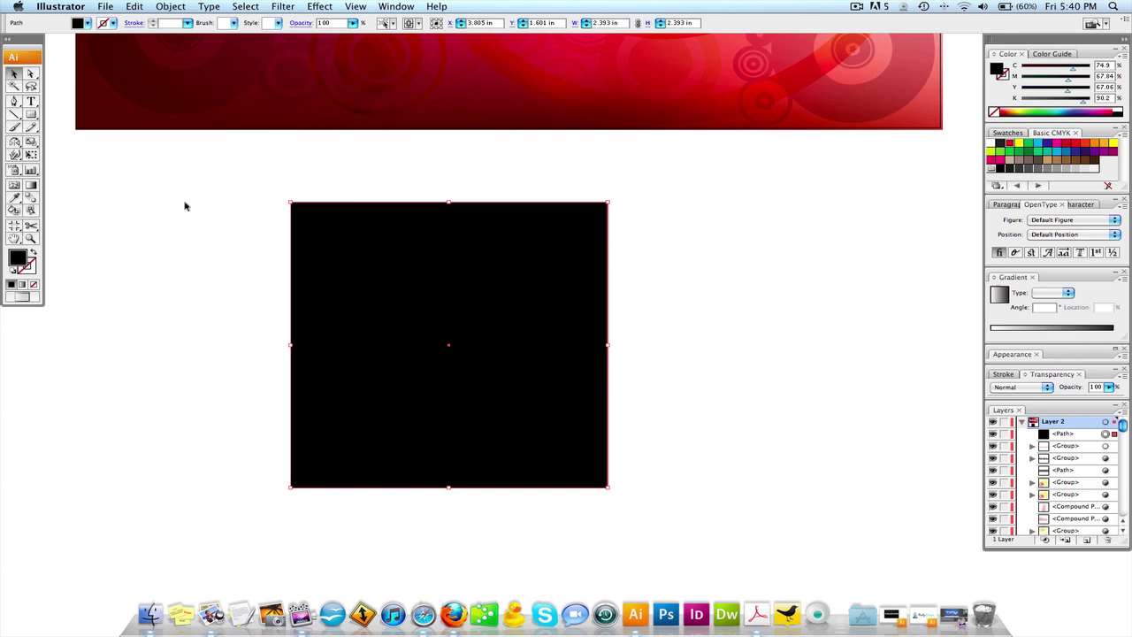
pyautogui.click(33, 118)
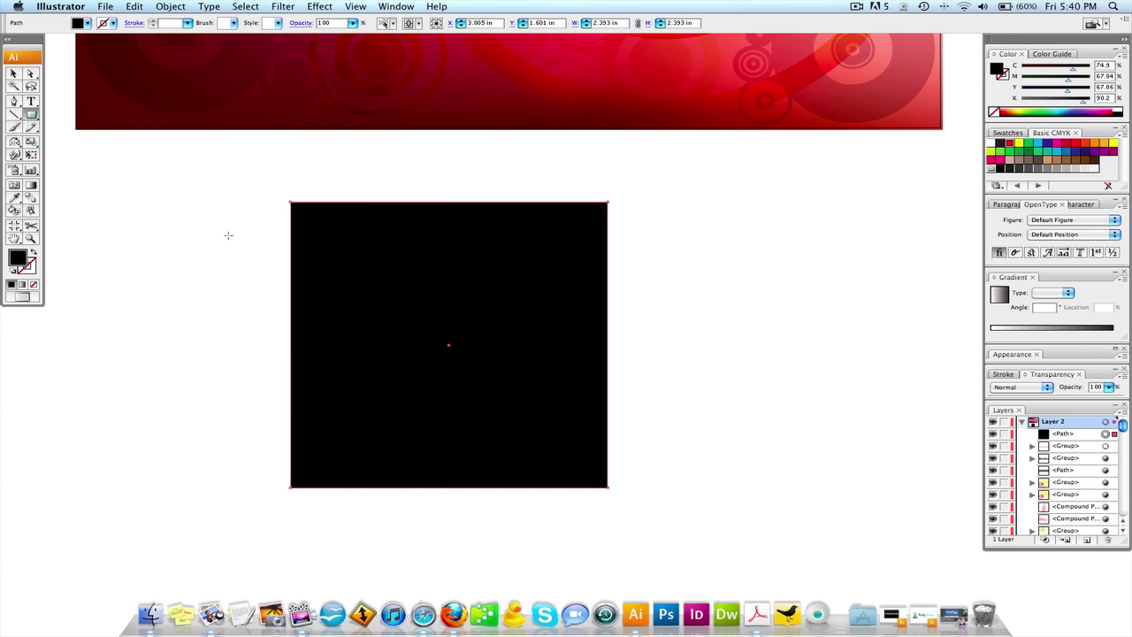
pyautogui.press('Delete')
pyautogui.moveTo(287, 205); pyautogui.dragTo(624, 508)
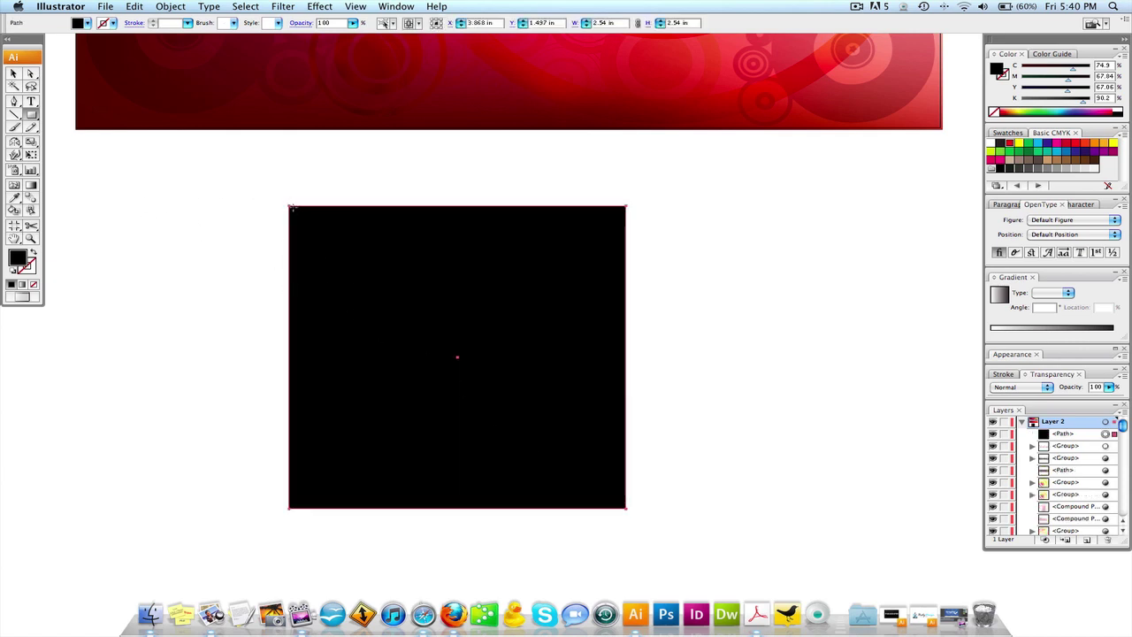
pyautogui.moveTo(289, 205)
pyautogui.mouseDown()
pyautogui.moveTo(228, 324)
pyautogui.moveTo(316, 172)
pyautogui.moveTo(253, 189)
pyautogui.moveTo(308, 195)
pyautogui.mouseUp()
pyautogui.press('super+z')
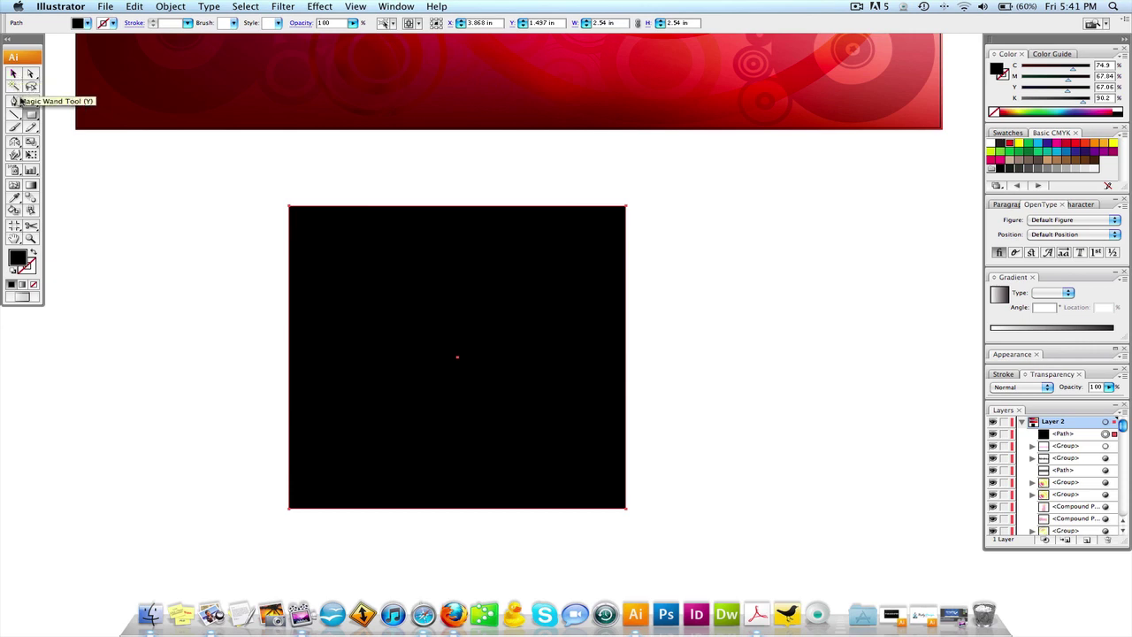
# - Select the black square with the Selection tool and collapse Layer 2 in the Layers panel
pyautogui.click(141, 7)
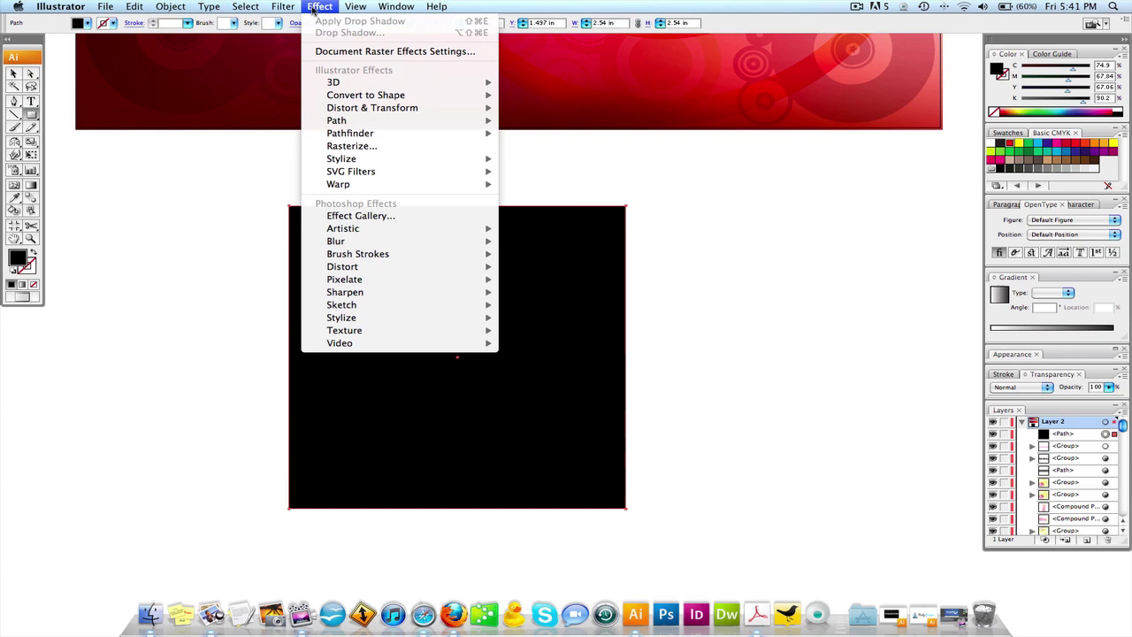
pyautogui.click(209, 7)
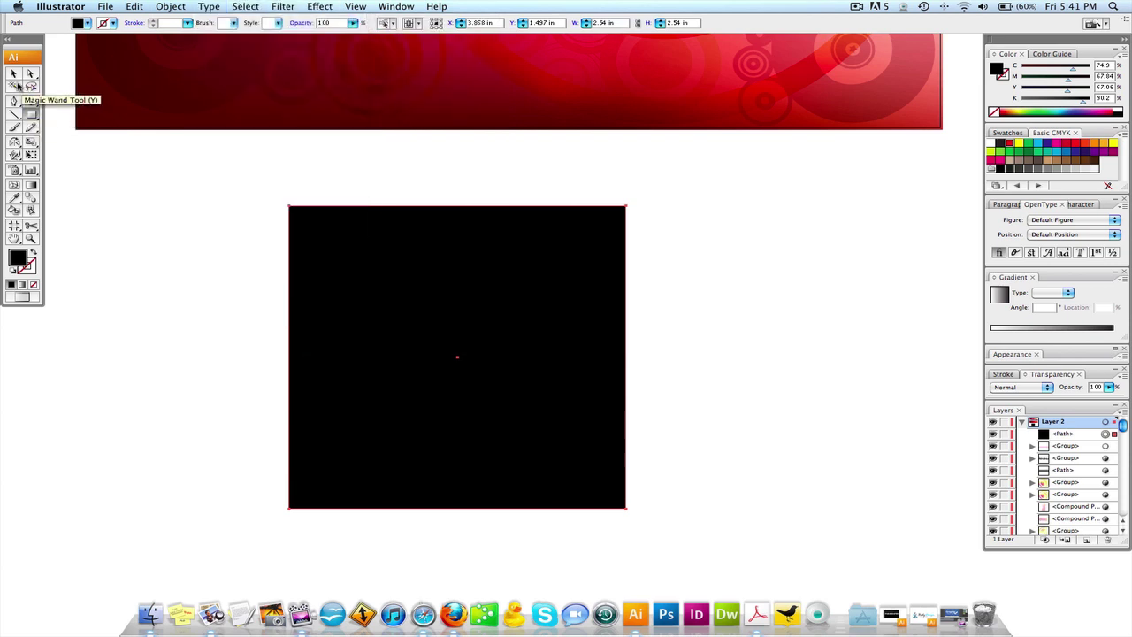
pyautogui.click(13, 77)
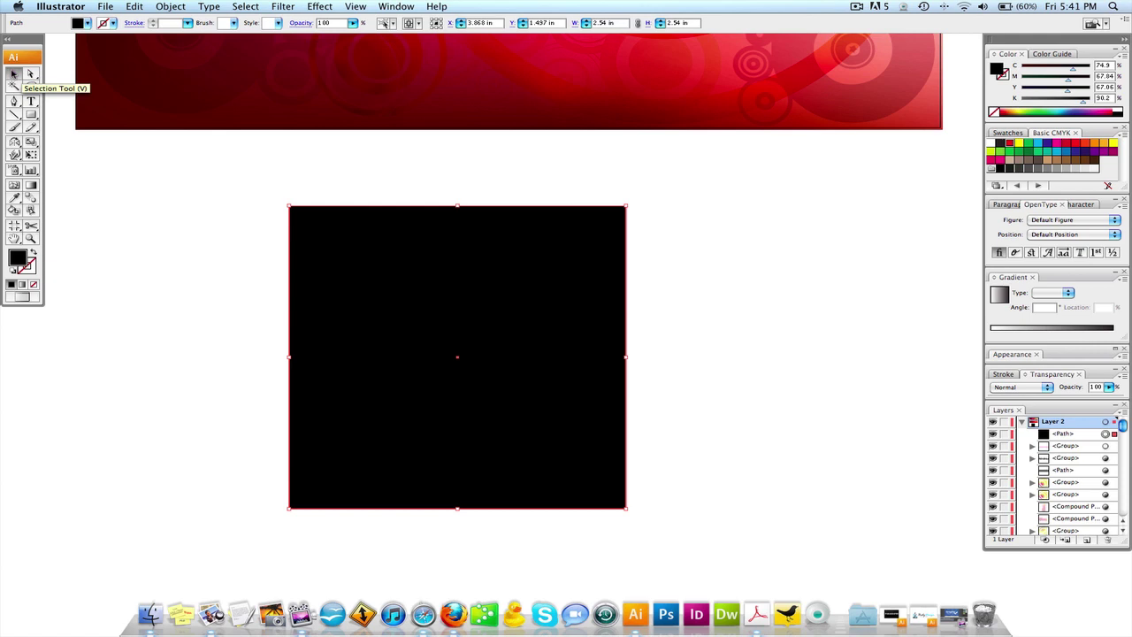
pyautogui.click(189, 184)
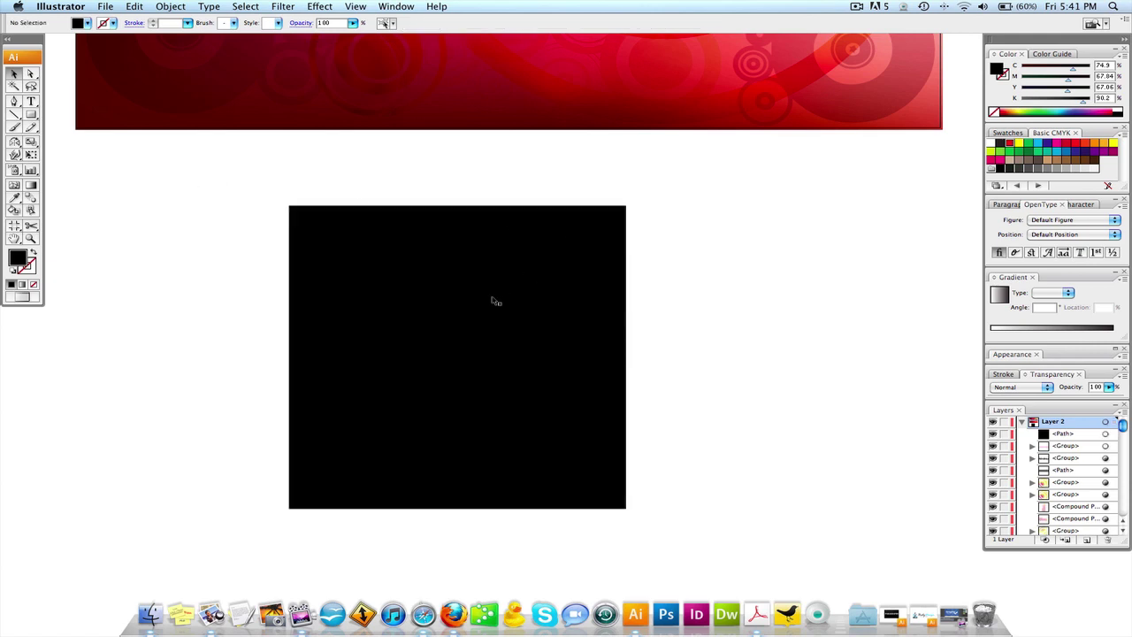
pyautogui.click(466, 332)
pyautogui.click(664, 277)
pyautogui.click(397, 255)
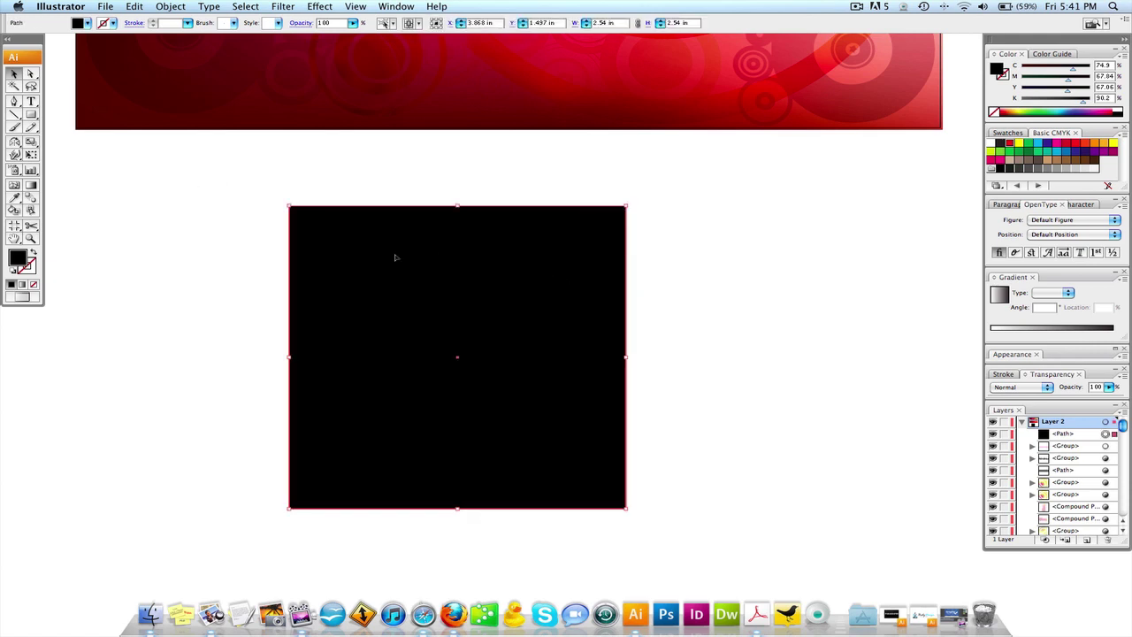
pyautogui.click(221, 222)
pyautogui.click(317, 221)
pyautogui.click(1022, 422)
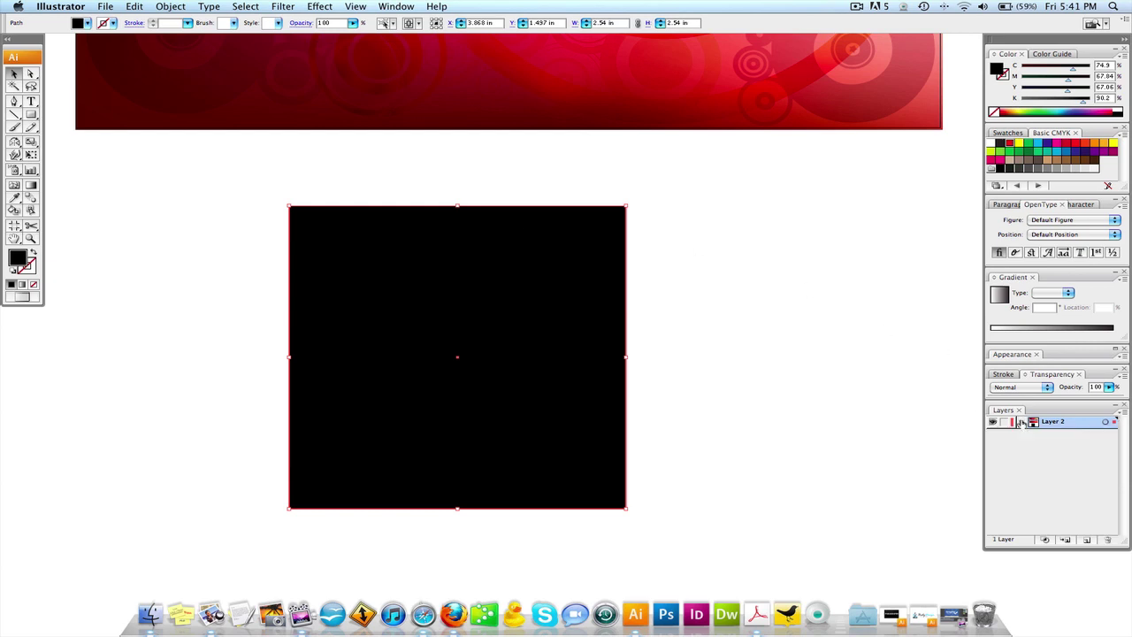
# - Set Layer 2's colour to Blue in its Layer Options
pyautogui.doubleClick(1077, 424)
pyautogui.click(504, 219)
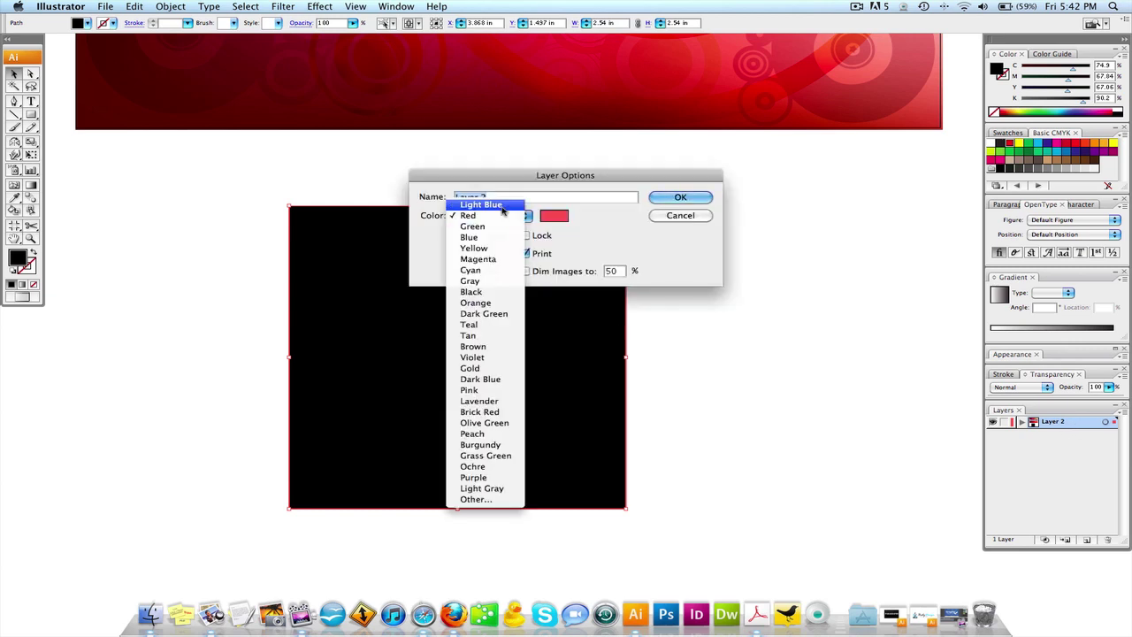
pyautogui.click(505, 237)
pyautogui.click(680, 197)
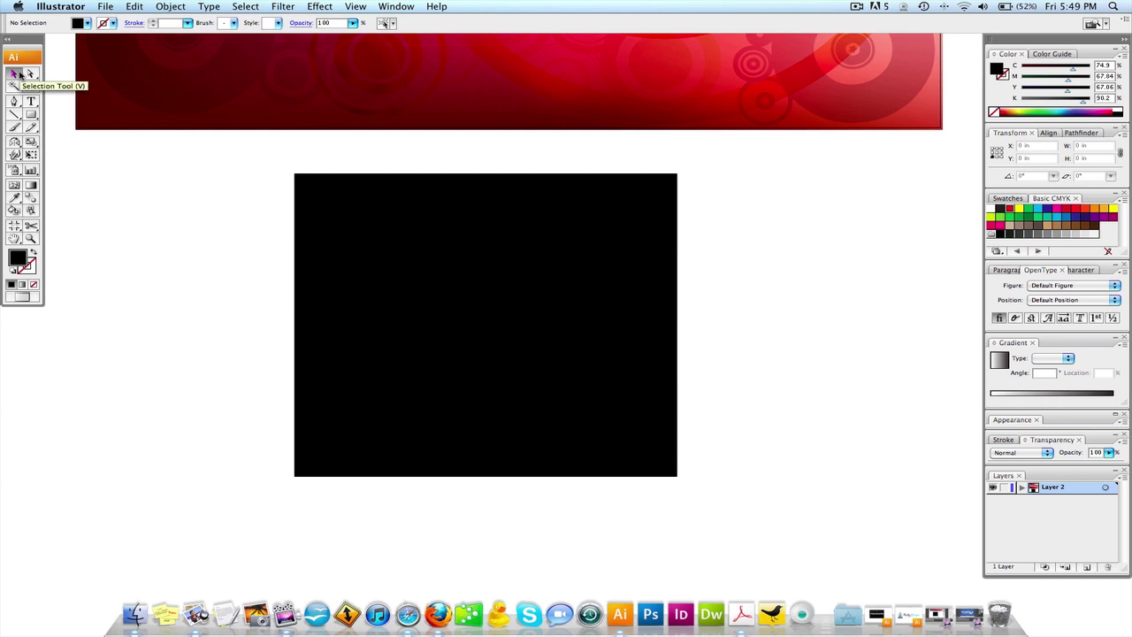
# - Narrow the black rectangle, move it right, and draw a 2.424 in black circle left of it
pyautogui.click(15, 75)
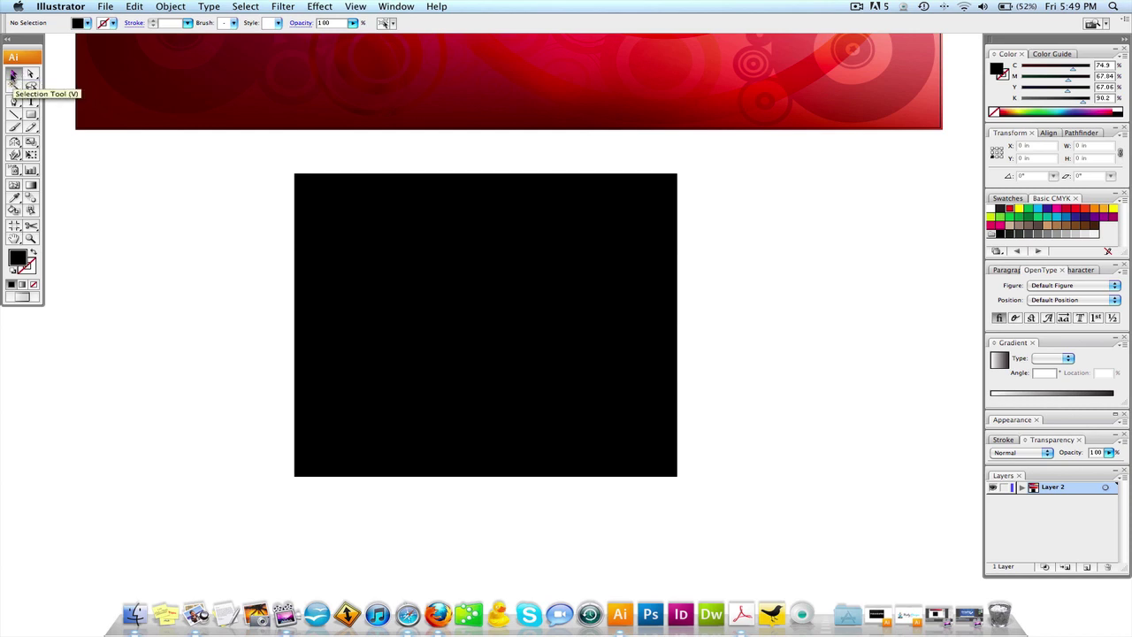
pyautogui.click(382, 242)
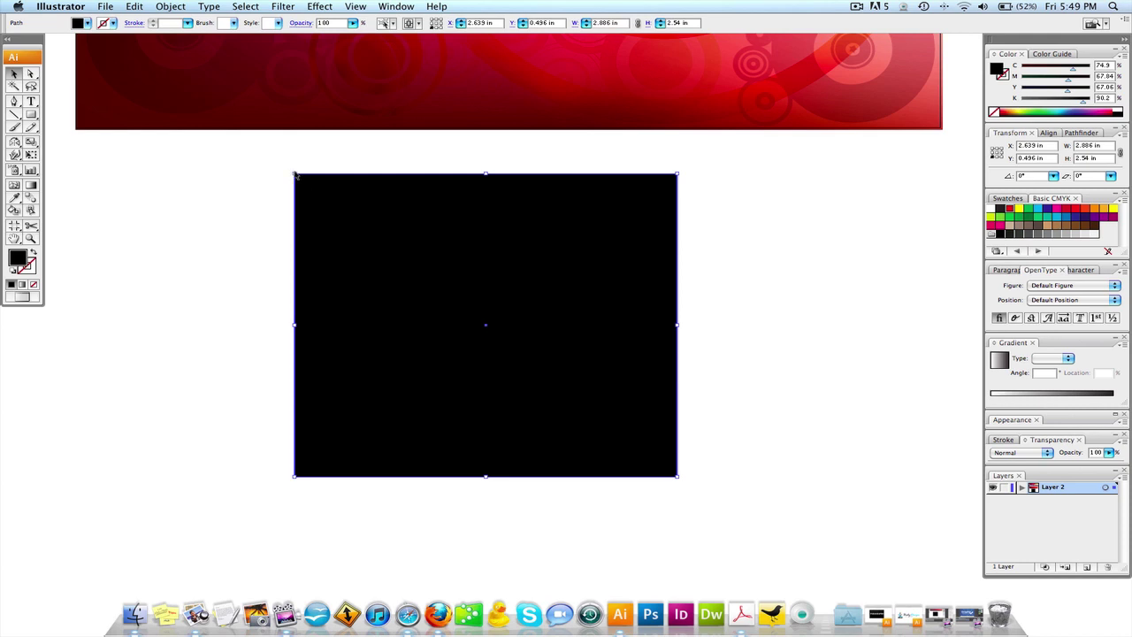
pyautogui.moveTo(295, 174); pyautogui.dragTo(387, 177)
pyautogui.moveTo(479, 220); pyautogui.dragTo(611, 220)
pyautogui.click(397, 217)
pyautogui.moveTo(31, 114); pyautogui.dragTo(435, 448)
# - Shrink the circle to 2.124 in across from its top-left corner
pyautogui.press('v')
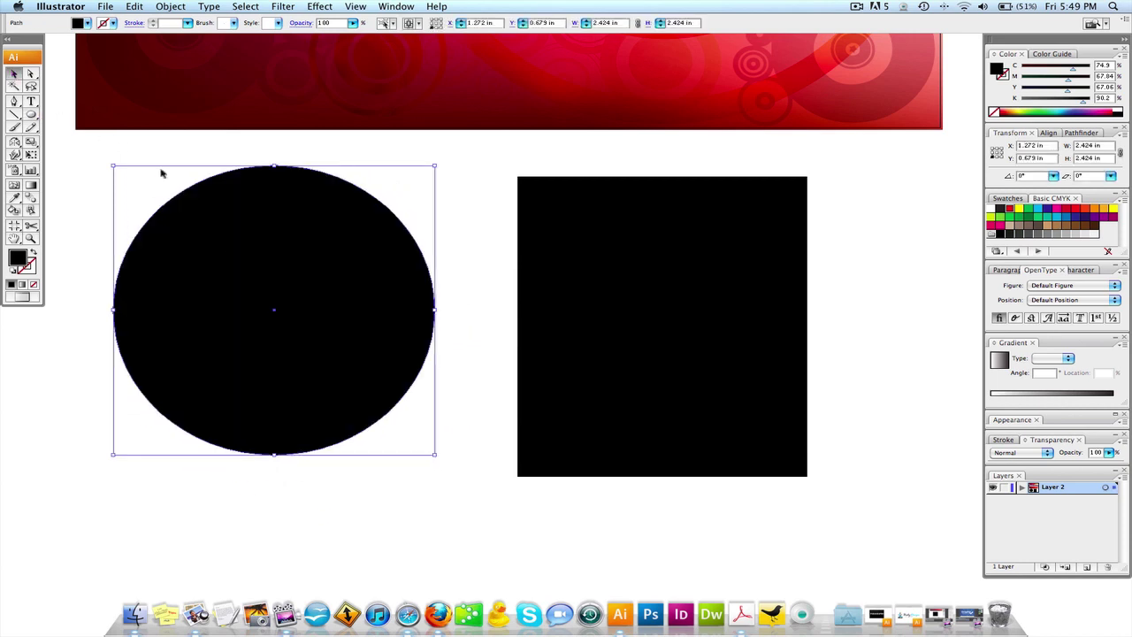
pyautogui.click(197, 165)
pyautogui.click(255, 180)
pyautogui.moveTo(111, 165); pyautogui.dragTo(130, 179)
pyautogui.press('super+z')
pyautogui.moveTo(113, 166); pyautogui.dragTo(152, 202)
# - Resize the black rectangle to 2.271 in by 2.474 in
pyautogui.click(560, 233)
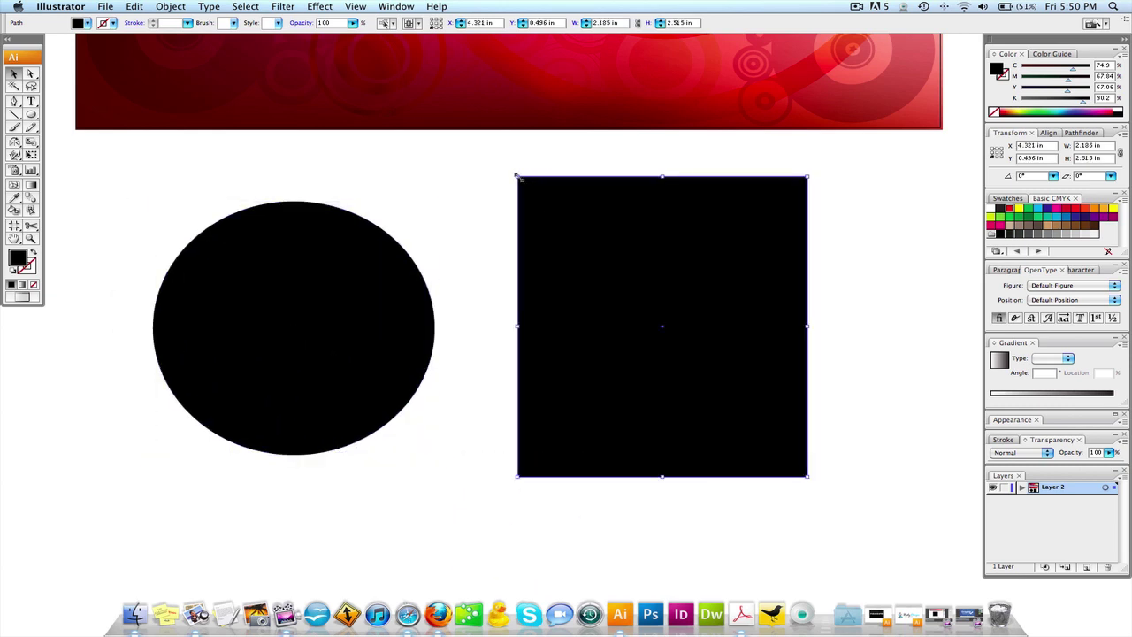
pyautogui.moveTo(518, 175)
pyautogui.mouseDown()
pyautogui.moveTo(475, 197)
pyautogui.moveTo(522, 327)
pyautogui.moveTo(446, 265)
pyautogui.moveTo(916, 433)
pyautogui.moveTo(721, 488)
pyautogui.moveTo(829, 403)
pyautogui.moveTo(787, 484)
pyautogui.moveTo(718, 549)
pyautogui.moveTo(884, 436)
pyautogui.moveTo(796, 192)
pyautogui.moveTo(503, 156)
pyautogui.moveTo(533, 167)
pyautogui.moveTo(505, 181)
pyautogui.mouseUp()
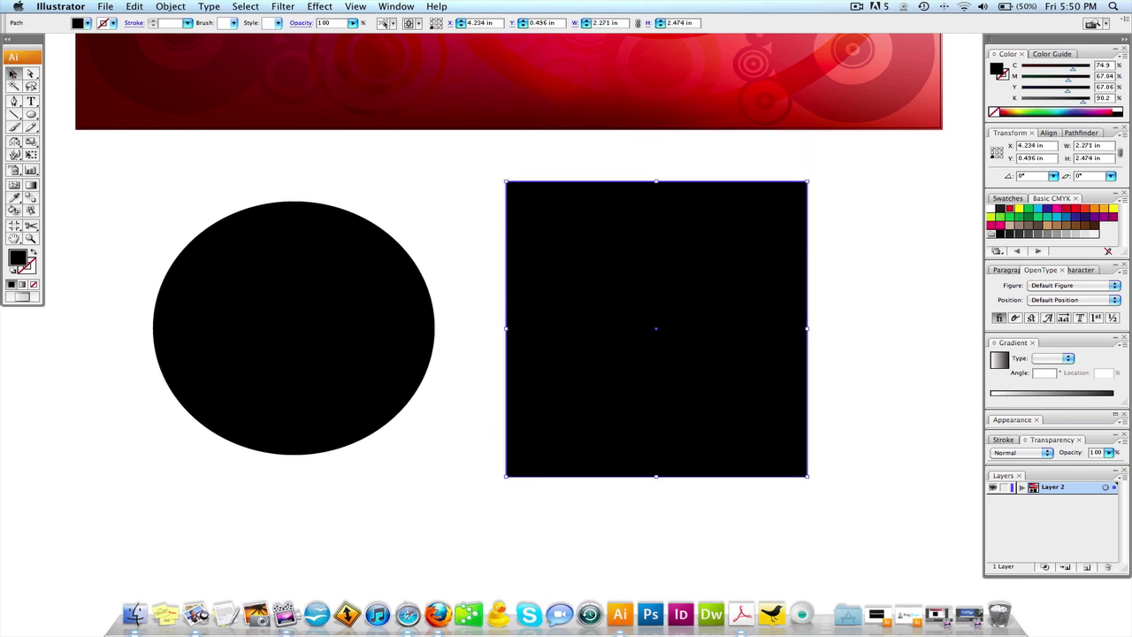
pyautogui.moveTo(212, 164); pyautogui.dragTo(312, 267)
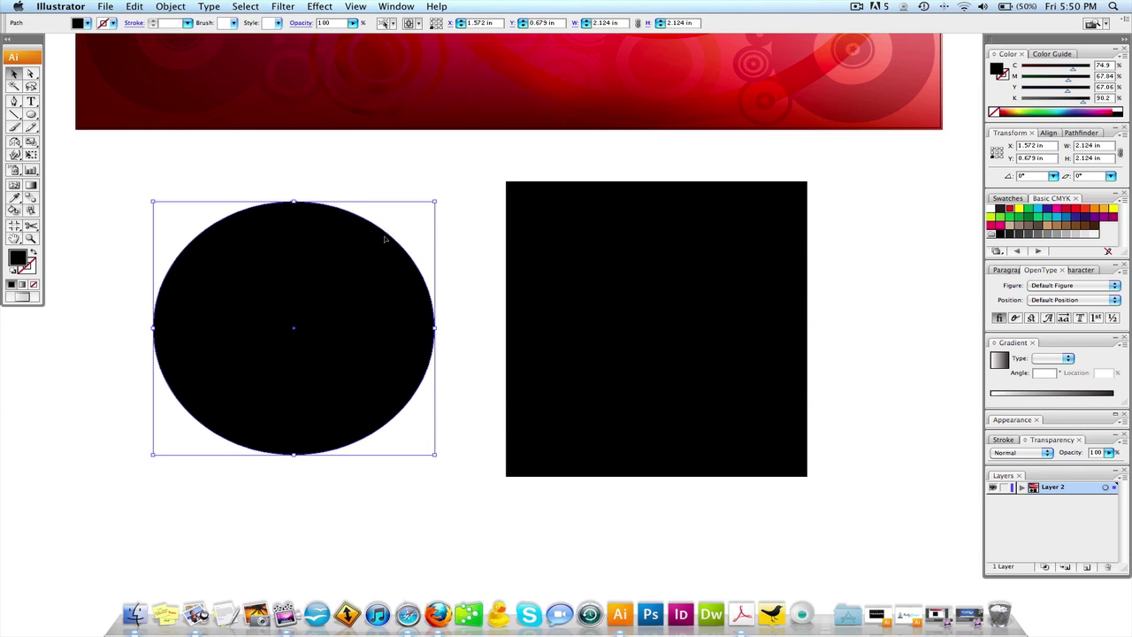
pyautogui.click(490, 245)
pyautogui.scroll(-1, 594, 354)
pyautogui.click(359, 229)
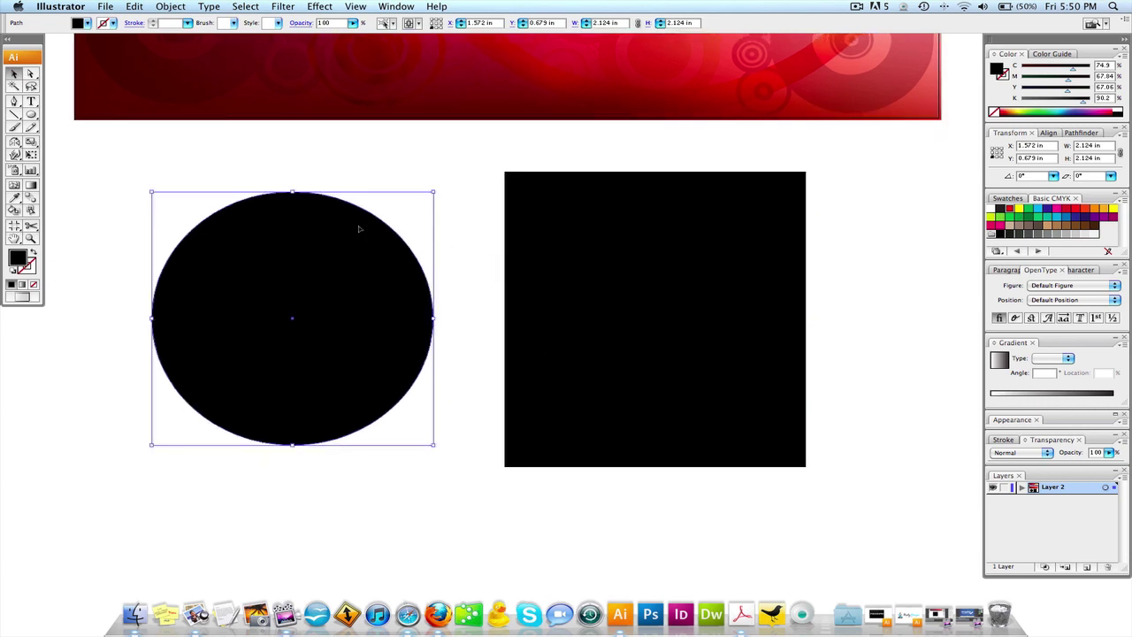
pyautogui.click(222, 156)
# - Direct-select the circle's and square's paths to reveal their anchor points
pyautogui.click(30, 73)
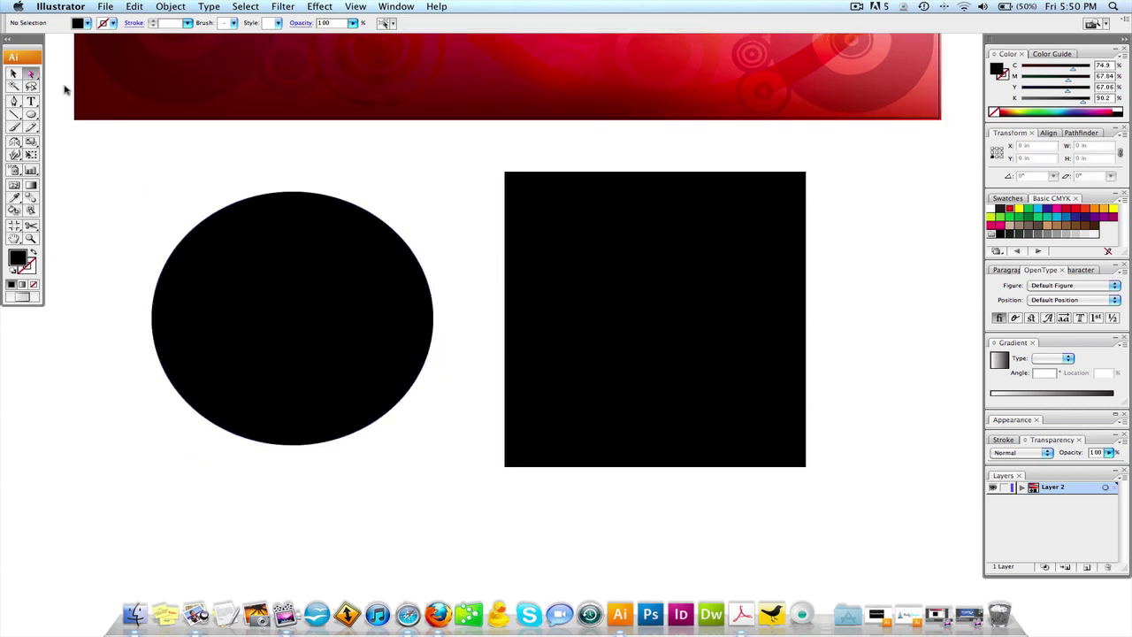
pyautogui.click(305, 251)
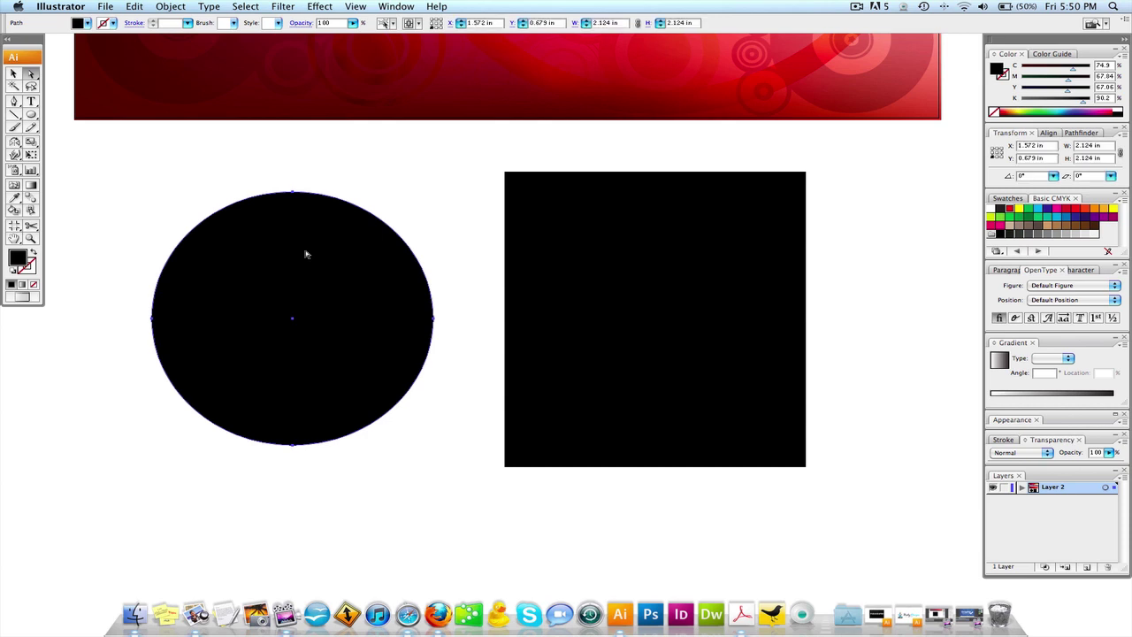
pyautogui.click(568, 186)
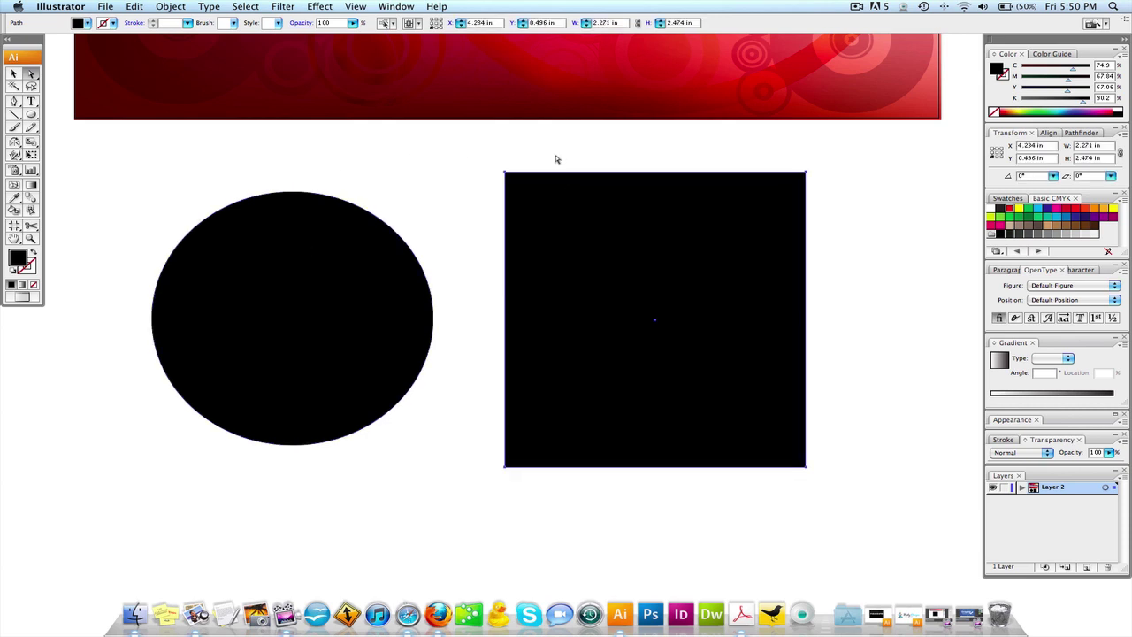
pyautogui.click(506, 173)
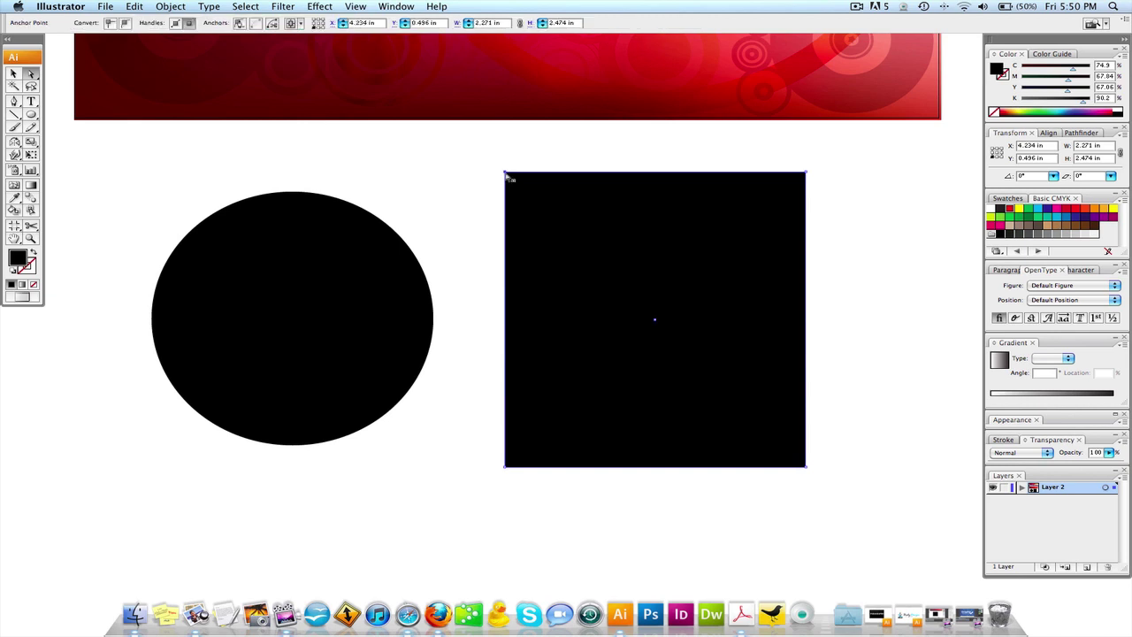
pyautogui.moveTo(506, 174); pyautogui.dragTo(577, 181)
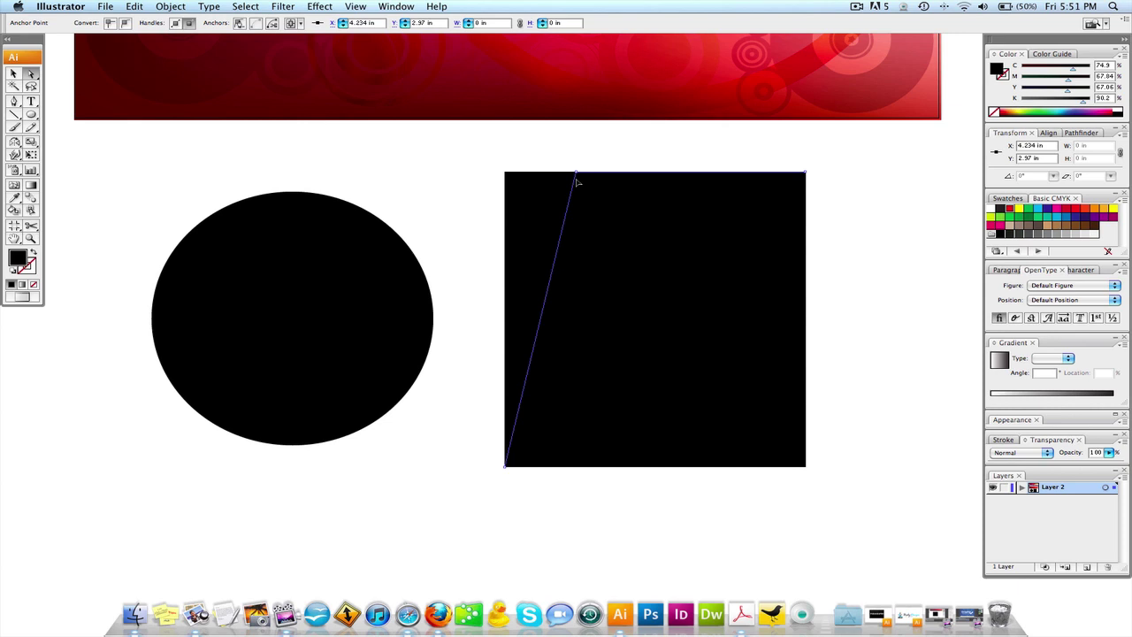
pyautogui.moveTo(577, 182); pyautogui.dragTo(805, 175)
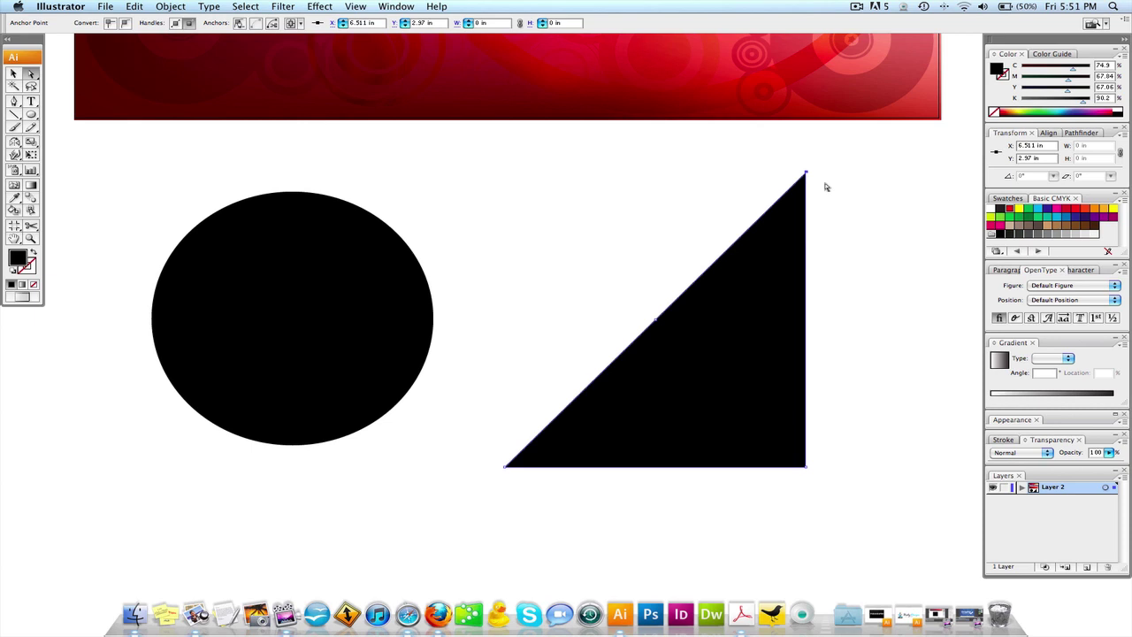
pyautogui.press('super+z')
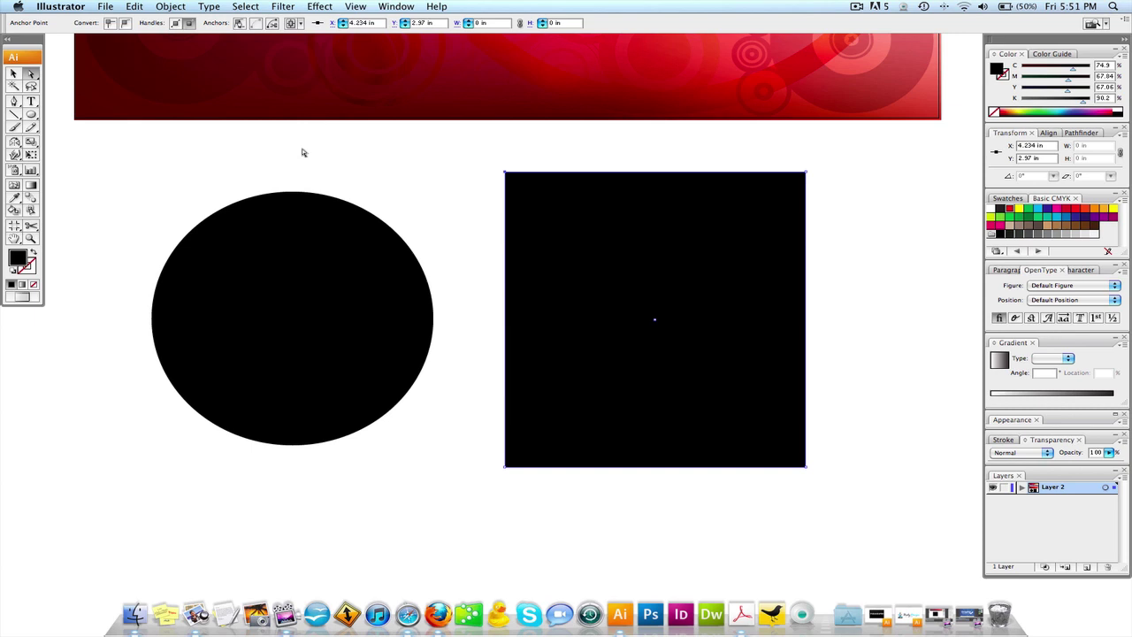
pyautogui.press('p')
pyautogui.click(504, 174)
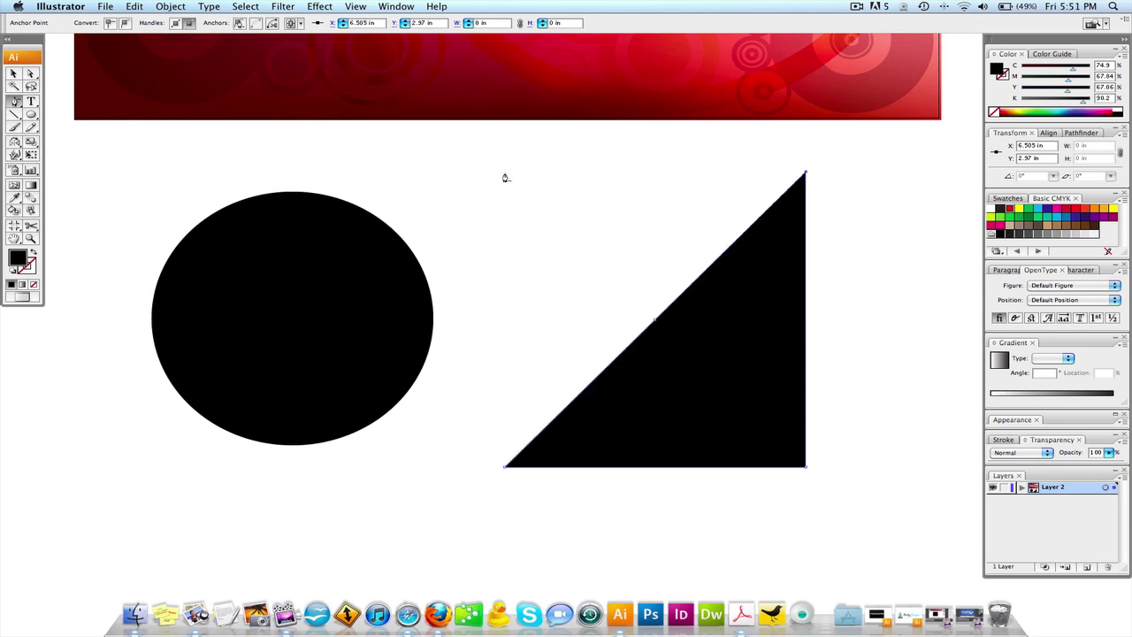
pyautogui.press('a')
pyautogui.click(856, 224)
pyautogui.moveTo(772, 257)
pyautogui.mouseDown()
pyautogui.moveTo(699, 260)
pyautogui.moveTo(770, 258)
pyautogui.mouseUp()
pyautogui.press('super+z')
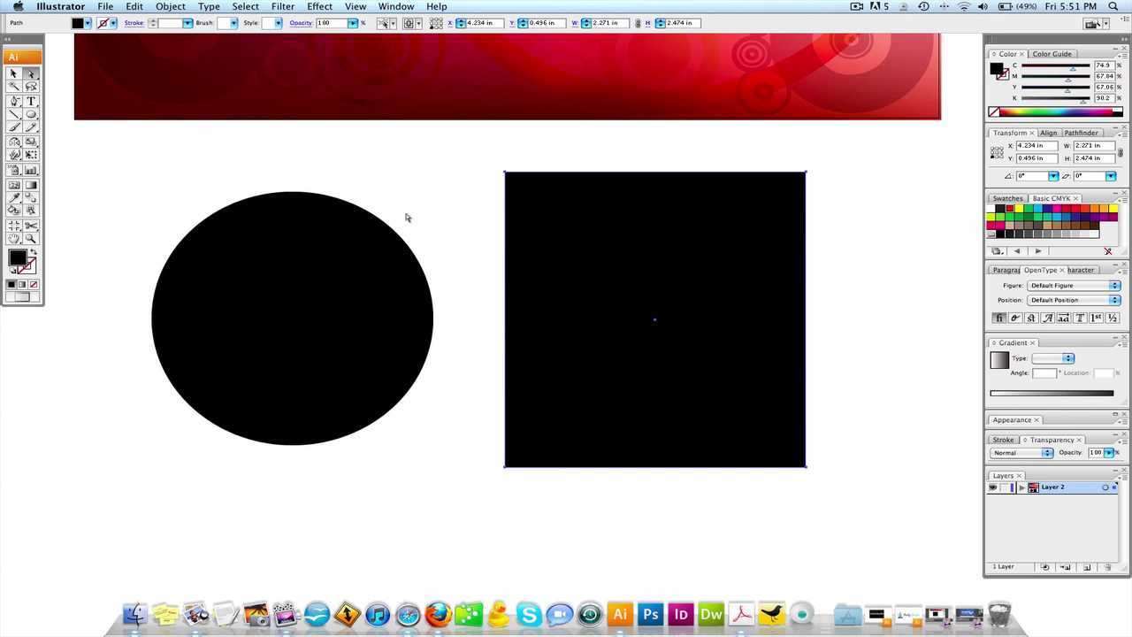
pyautogui.click(364, 146)
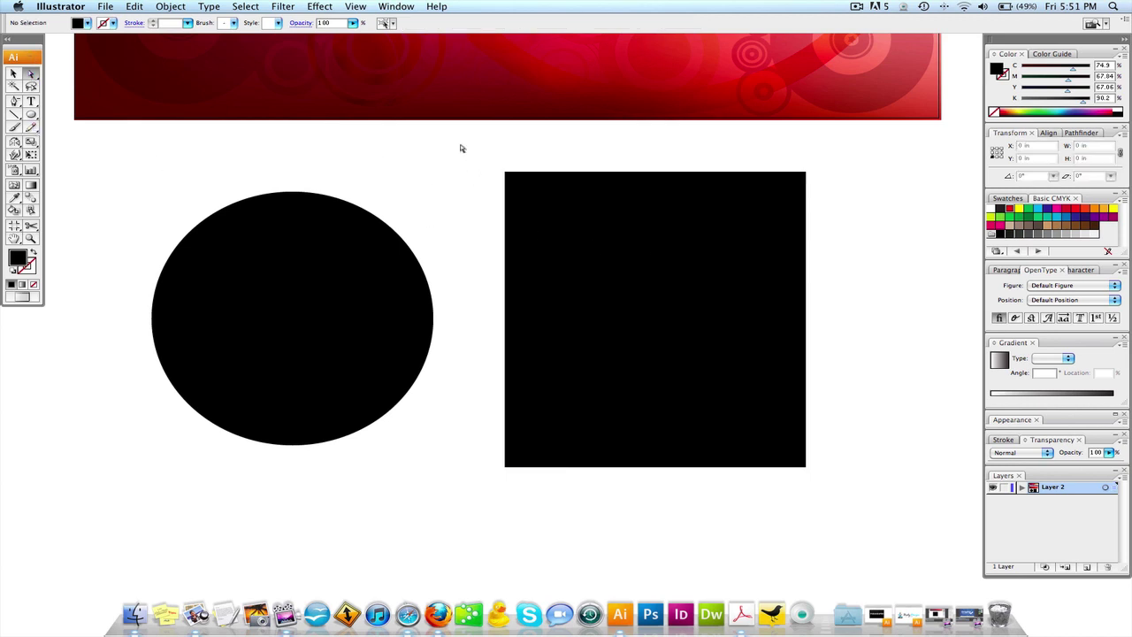
pyautogui.moveTo(478, 161); pyautogui.dragTo(525, 195)
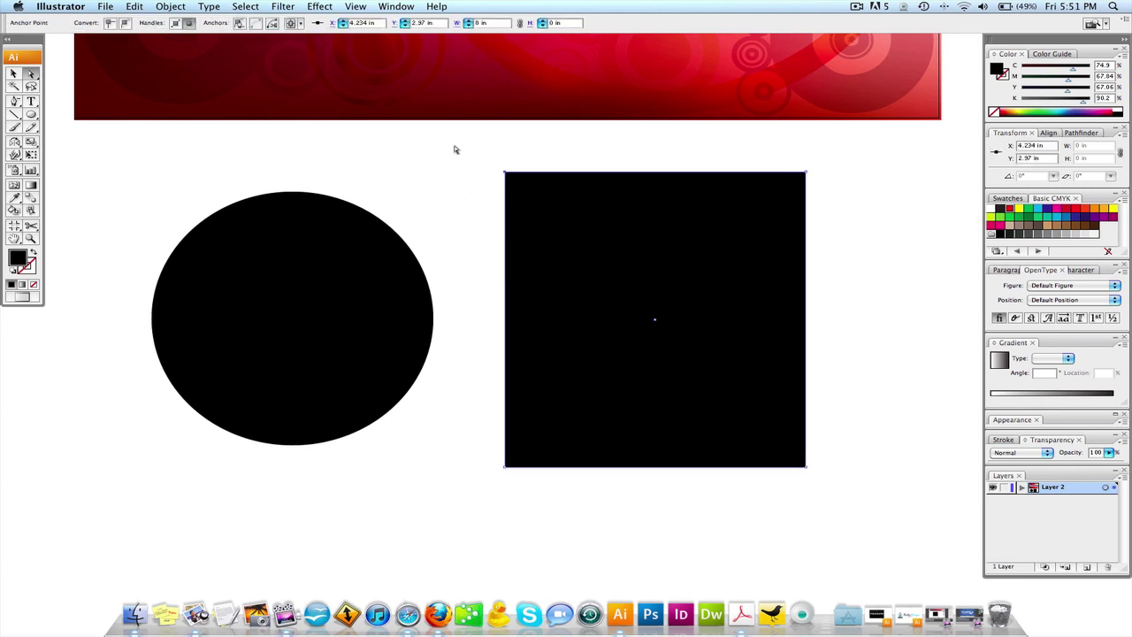
pyautogui.click(433, 129)
pyautogui.moveTo(469, 146); pyautogui.dragTo(530, 192)
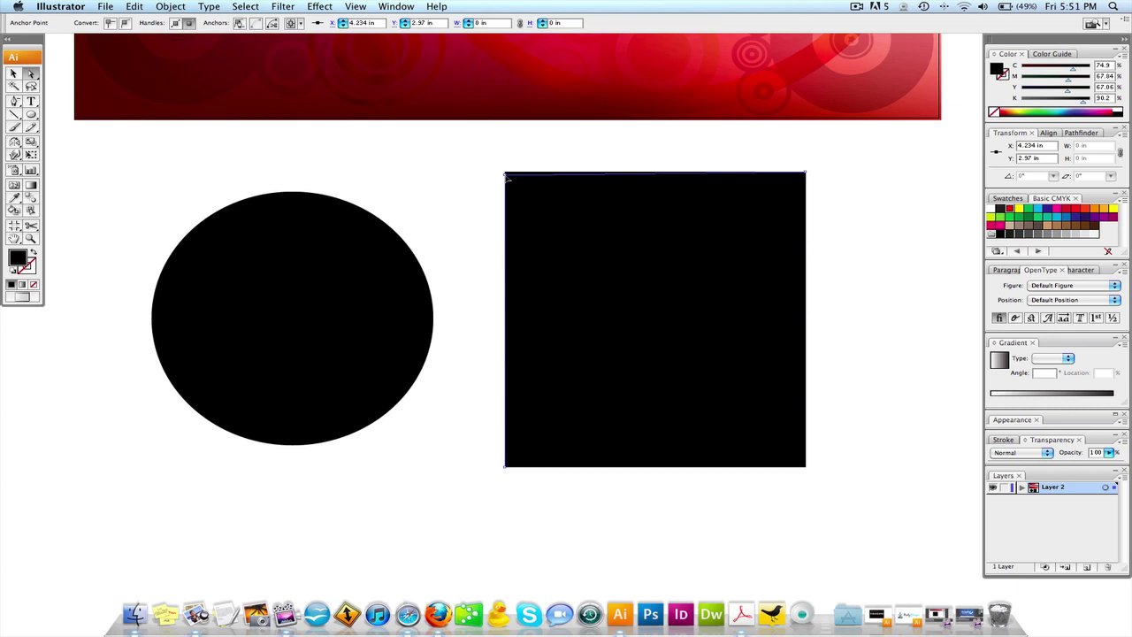
pyautogui.moveTo(507, 178); pyautogui.dragTo(716, 385)
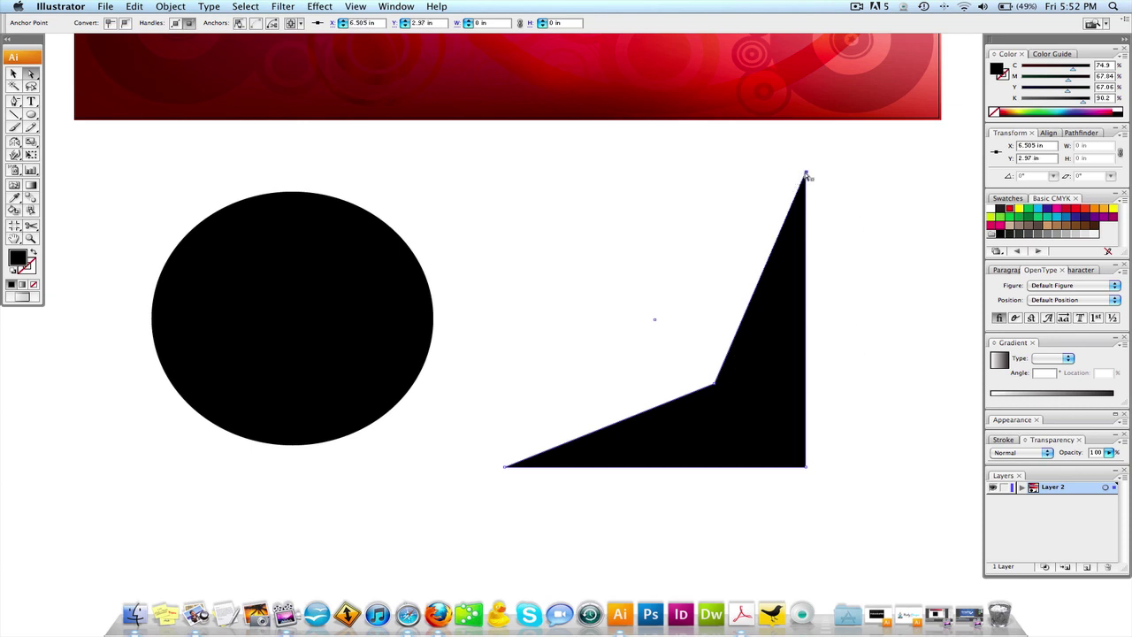
pyautogui.moveTo(804, 172); pyautogui.dragTo(470, 400)
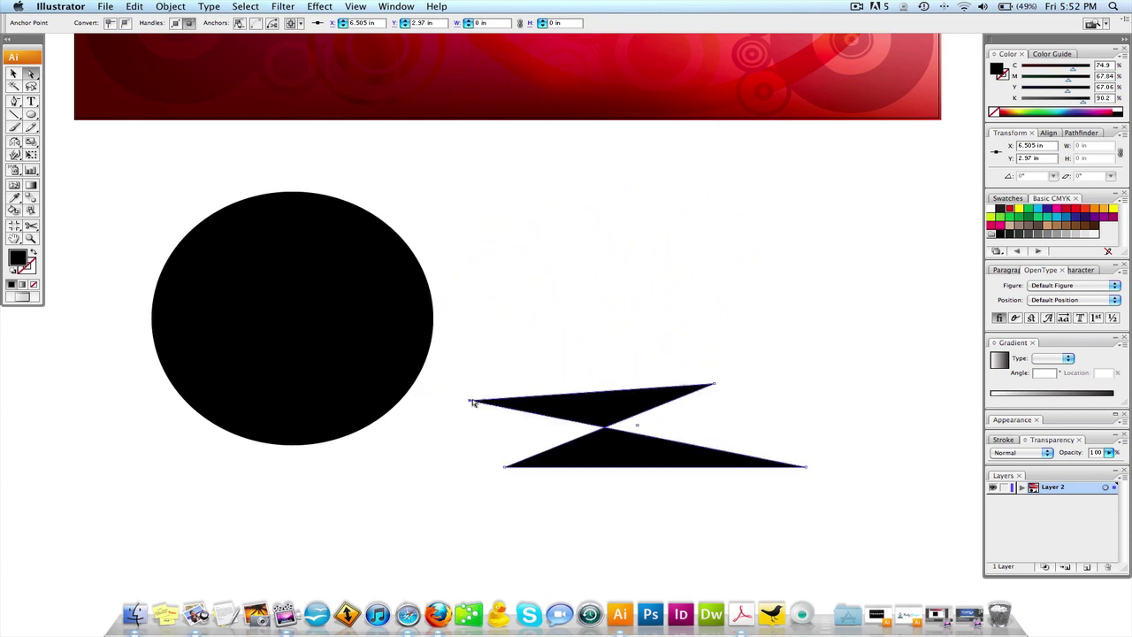
pyautogui.click(550, 298)
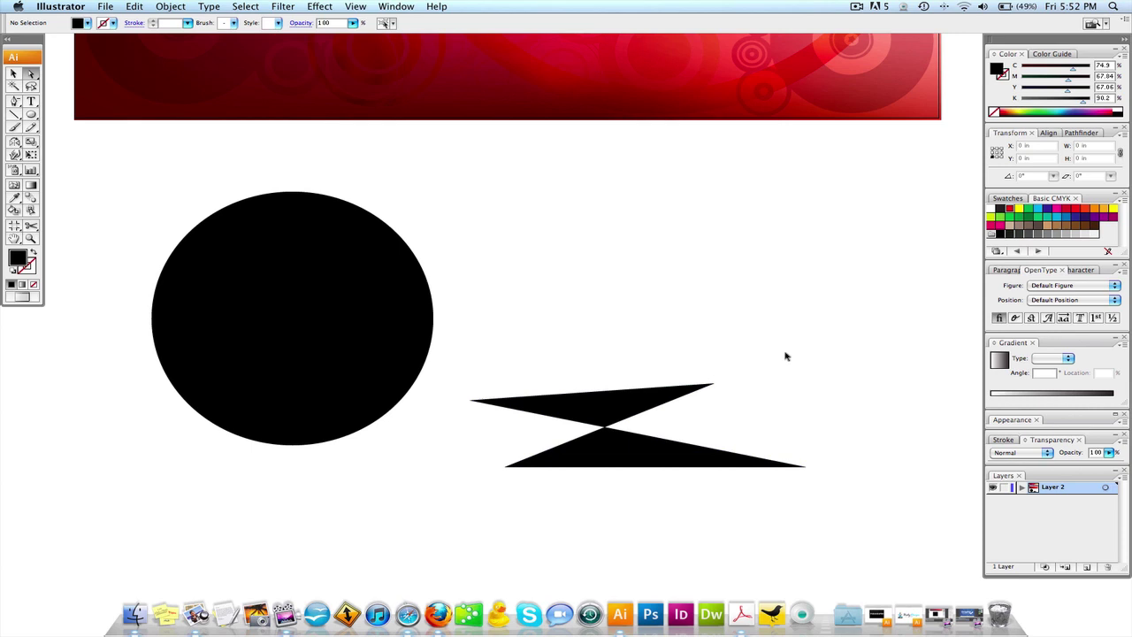
pyautogui.press('super+z')
pyautogui.press('super')
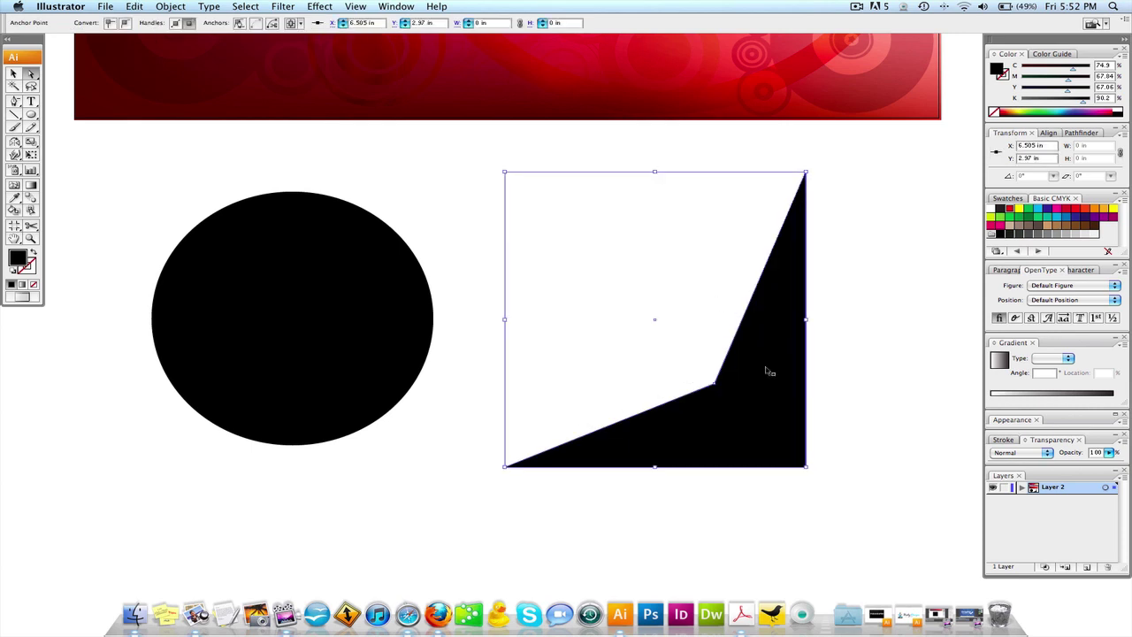
pyautogui.press('super+shift+z')
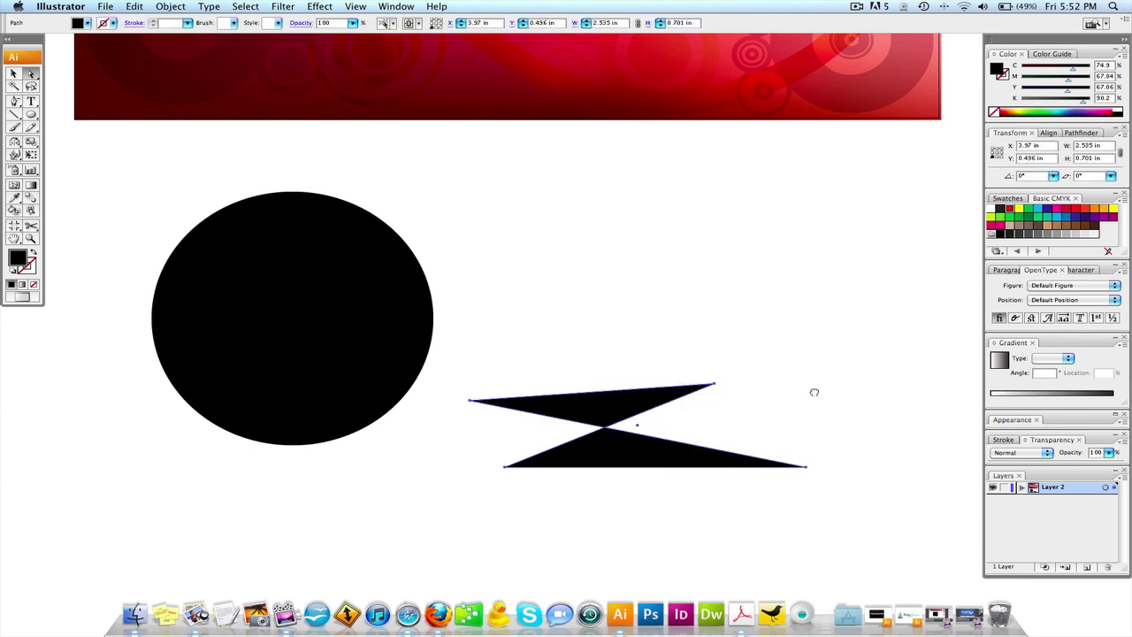
pyautogui.hscroll(2, 811, 391)
pyautogui.scroll(-1, 810, 391)
pyautogui.moveTo(793, 464); pyautogui.dragTo(642, 144)
pyautogui.press('super+z')
pyautogui.click(685, 244)
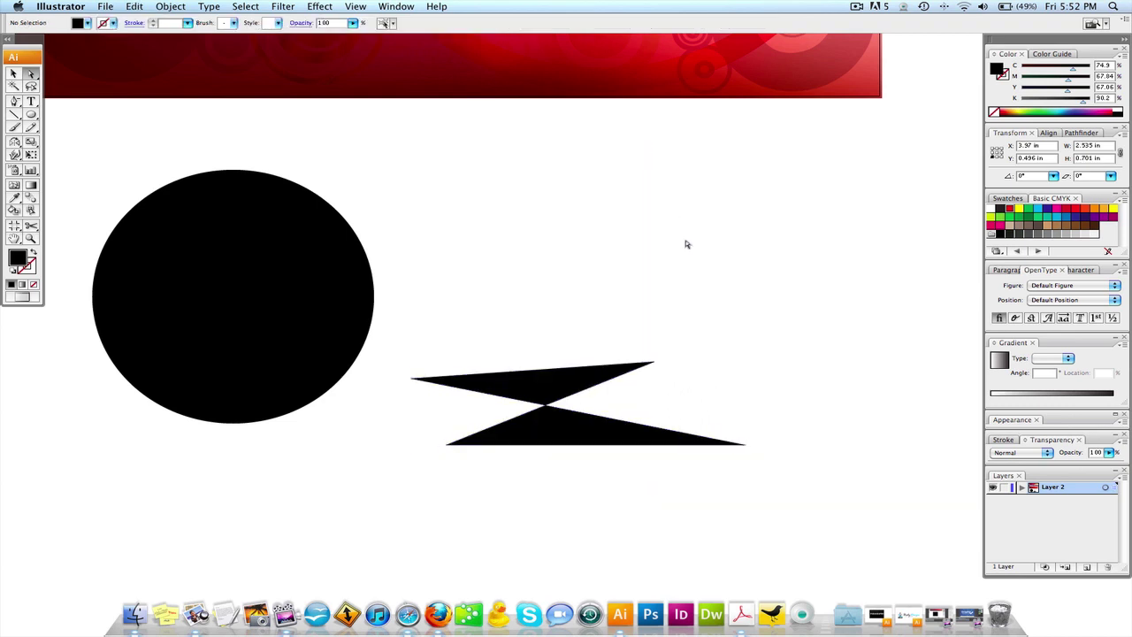
pyautogui.press('super+shift+z')
# - Try lowering the square's top edge with Direct Selection, then undo back to the square
pyautogui.press('super+z')
pyautogui.click(751, 228)
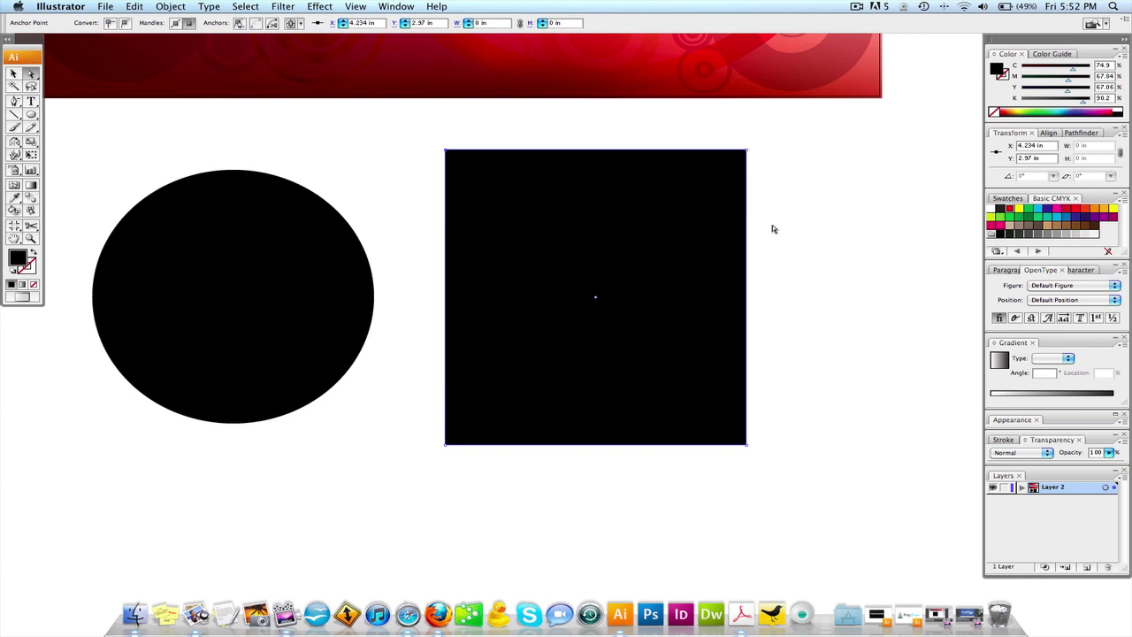
pyautogui.click(546, 153)
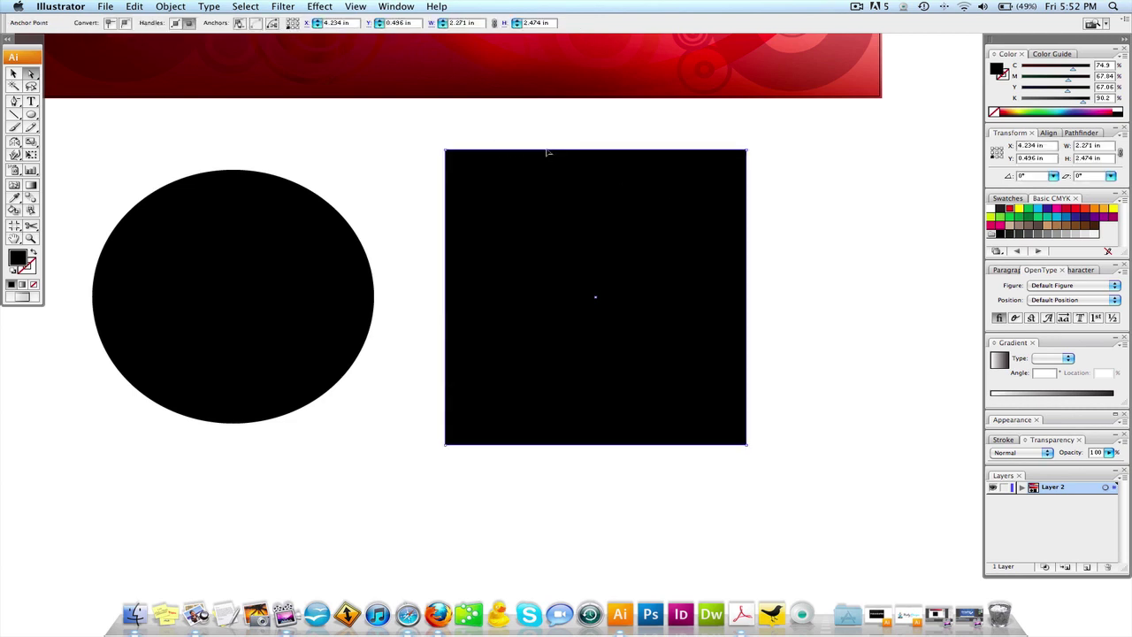
pyautogui.moveTo(548, 153); pyautogui.dragTo(548, 369)
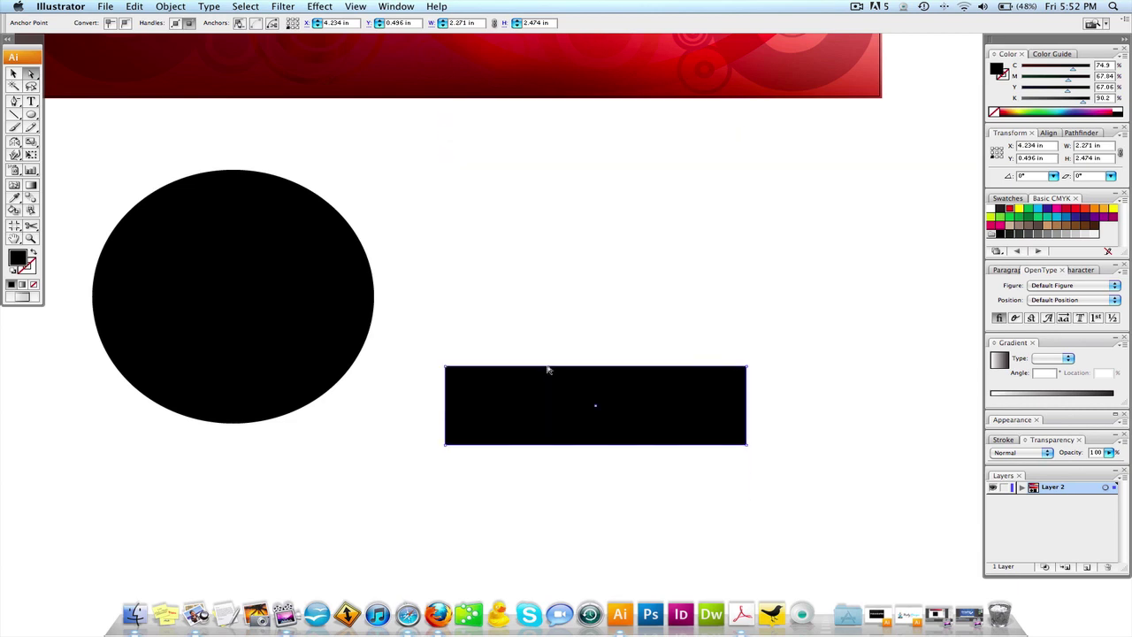
pyautogui.press('super+z')
# - Resize the square with the Selection tool into a shorter 2.271 by 2.048 in rectangle
pyautogui.click(13, 74)
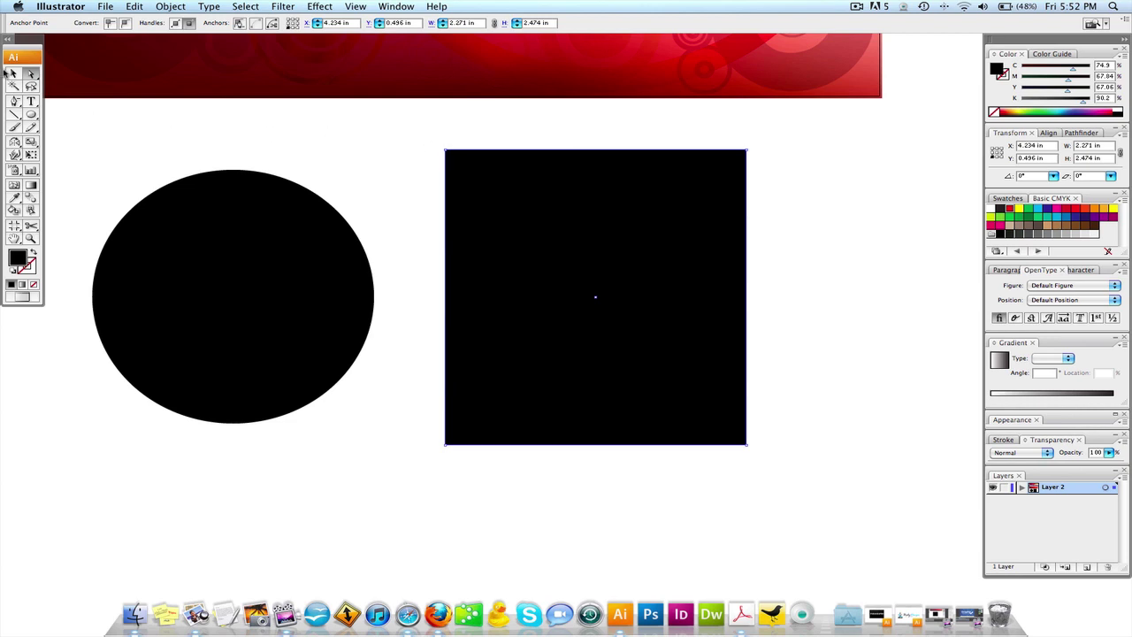
pyautogui.click(383, 138)
pyautogui.click(524, 152)
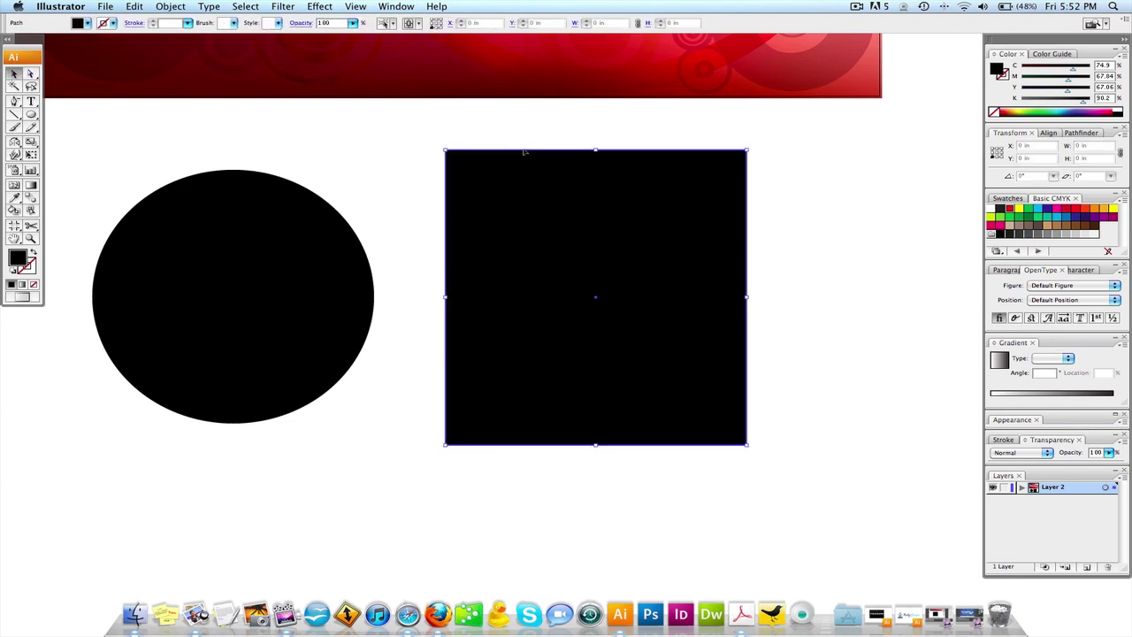
pyautogui.moveTo(515, 157); pyautogui.dragTo(522, 127)
pyautogui.moveTo(596, 125); pyautogui.dragTo(599, 177)
# - Undo a trial squash of the circle, then select the rectangle and circle together
pyautogui.click(253, 184)
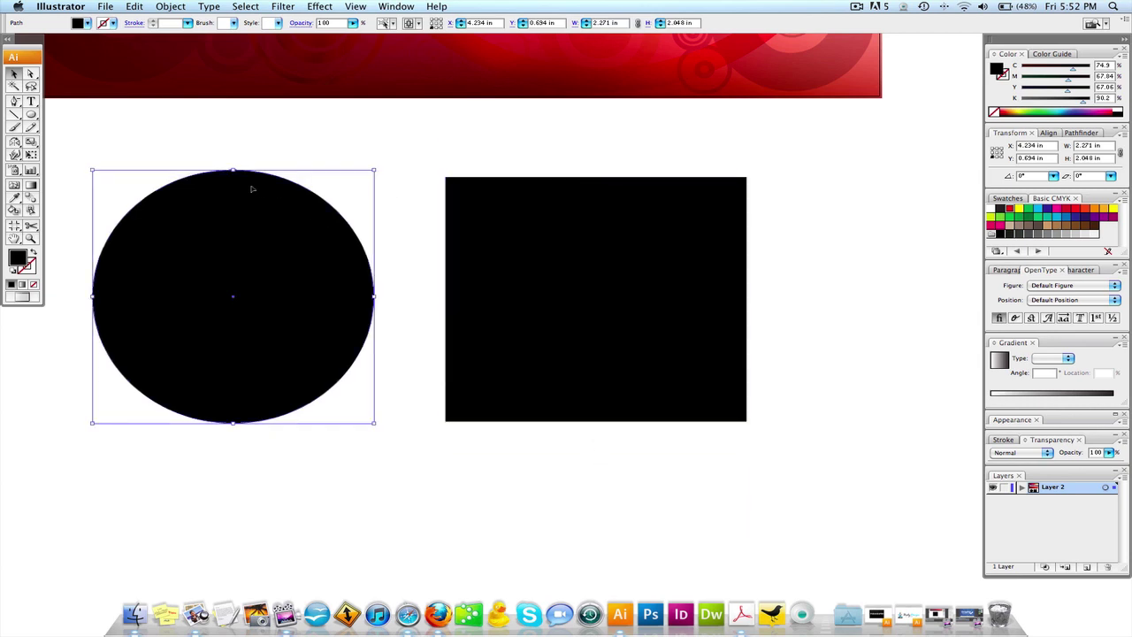
pyautogui.moveTo(233, 170); pyautogui.dragTo(331, 261)
pyautogui.press('super+z')
pyautogui.click(498, 244)
pyautogui.keyDown('shift'); pyautogui.click(255, 260); pyautogui.keyUp('shift')
pyautogui.click(341, 160)
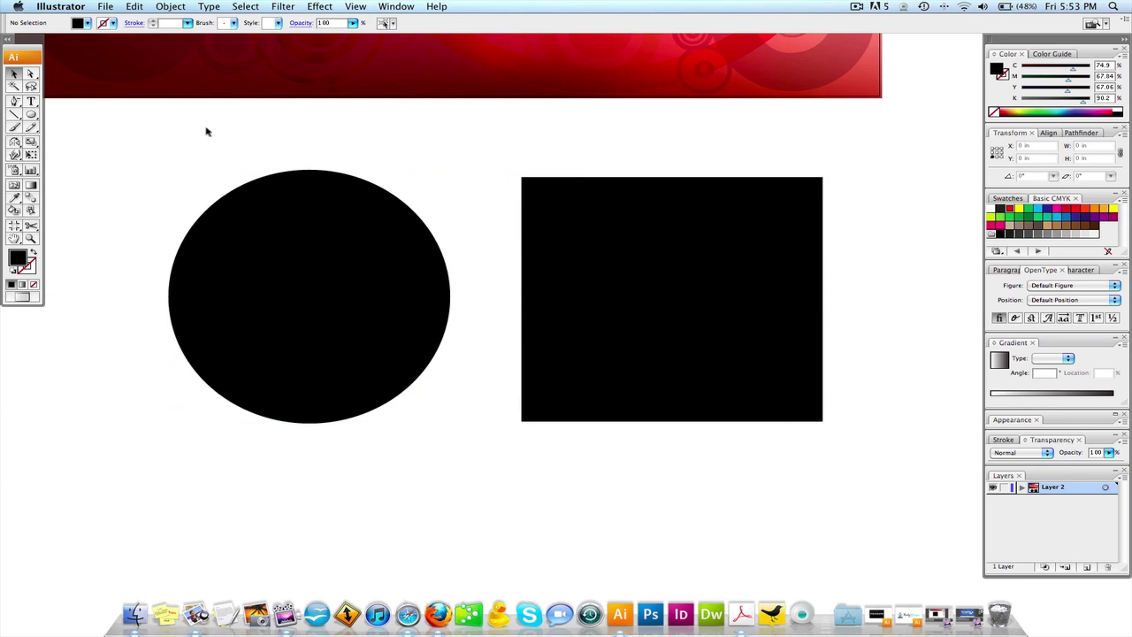
pyautogui.click(30, 75)
pyautogui.moveTo(262, 144); pyautogui.dragTo(350, 184)
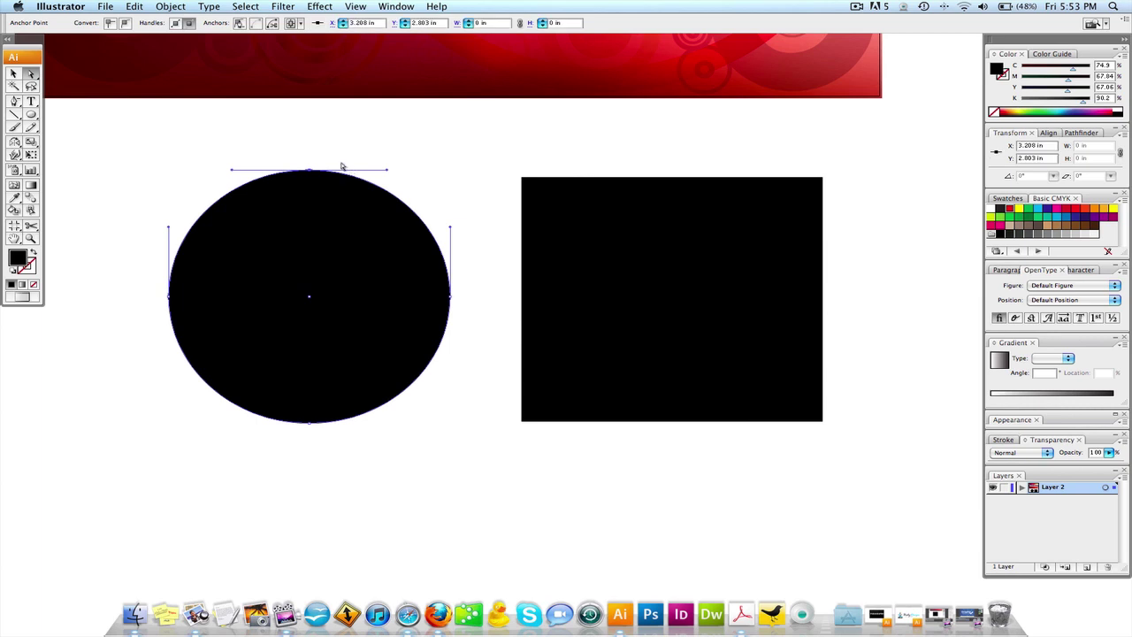
pyautogui.click(306, 152)
pyautogui.click(315, 197)
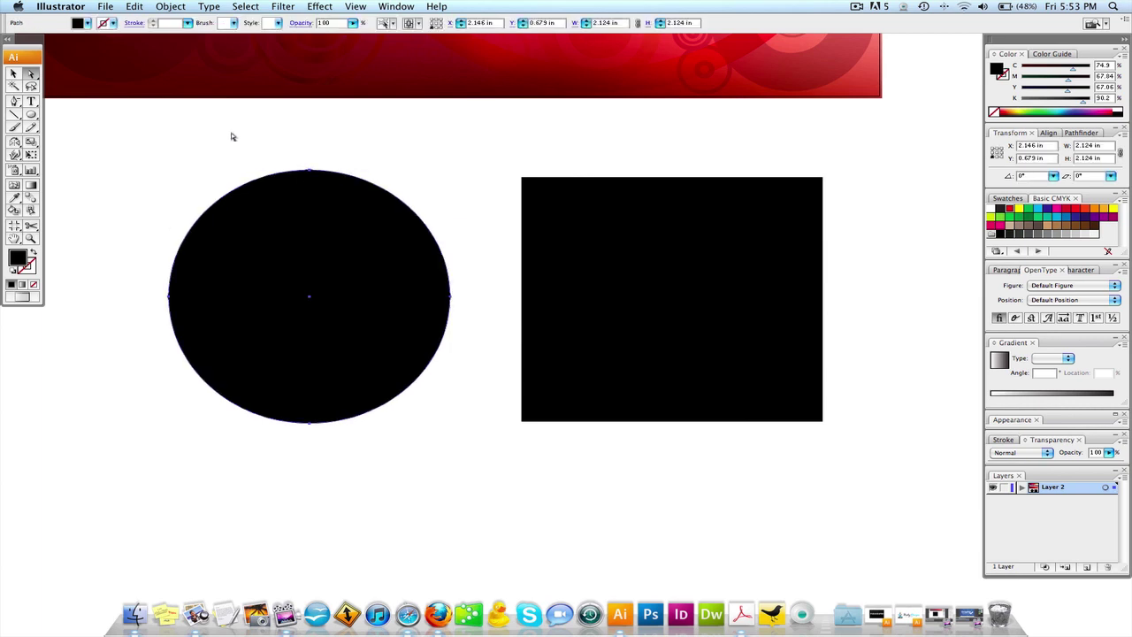
pyautogui.moveTo(230, 134); pyautogui.dragTo(395, 222)
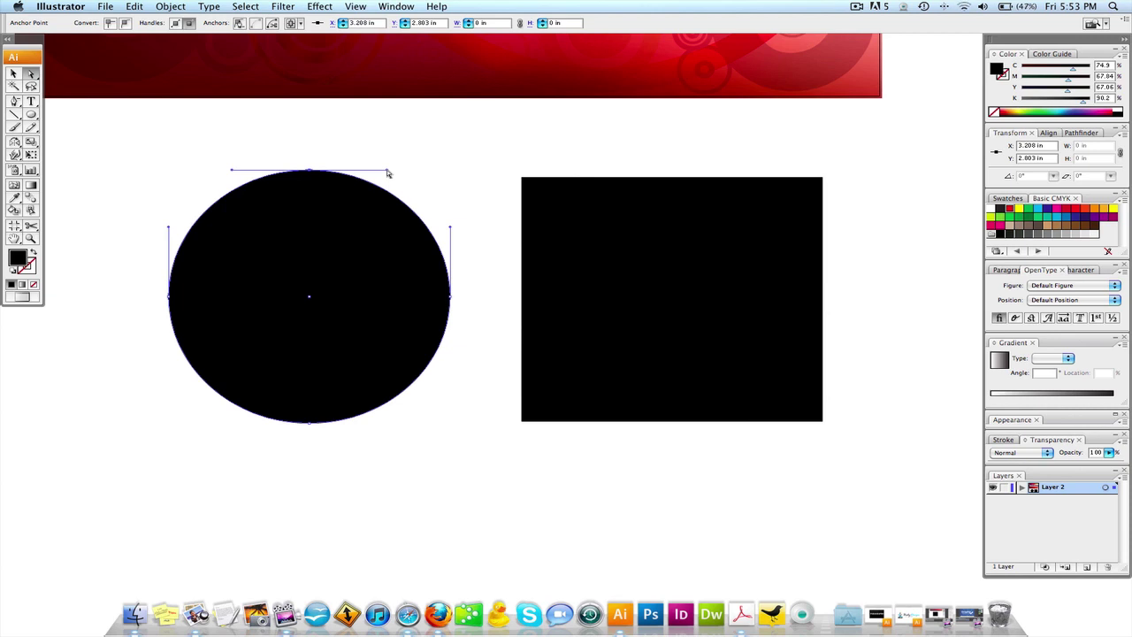
pyautogui.moveTo(386, 172); pyautogui.dragTo(134, 430)
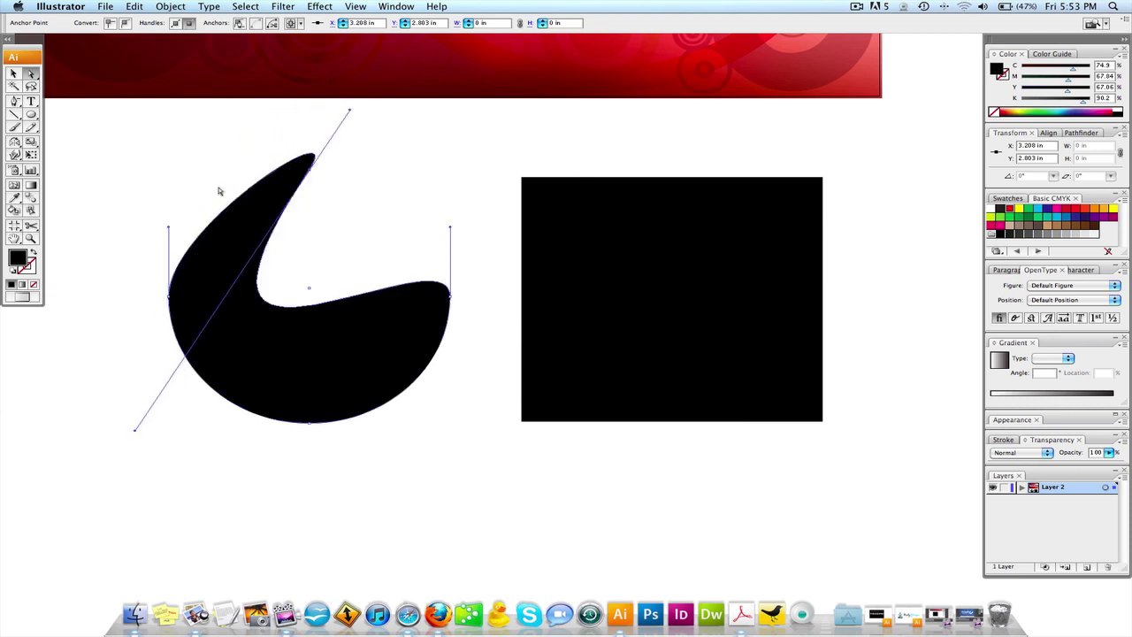
pyautogui.click(226, 130)
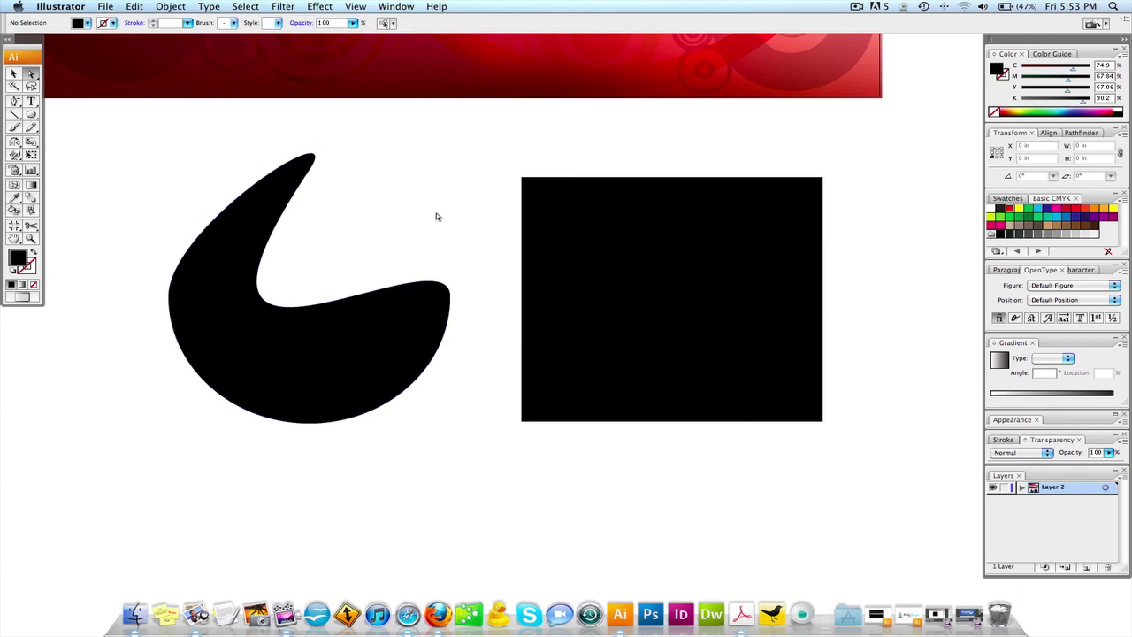
pyautogui.press('super+z')
pyautogui.press('super+z')
pyautogui.press('super+z')
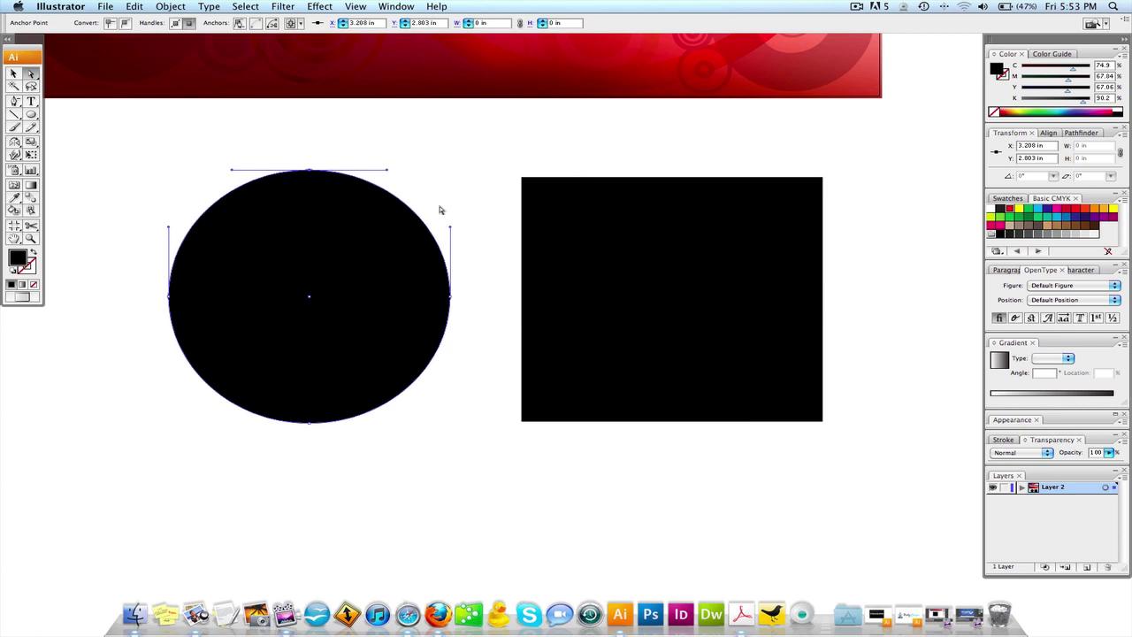
pyautogui.moveTo(265, 139); pyautogui.dragTo(337, 215)
pyautogui.moveTo(233, 173); pyautogui.dragTo(89, 190)
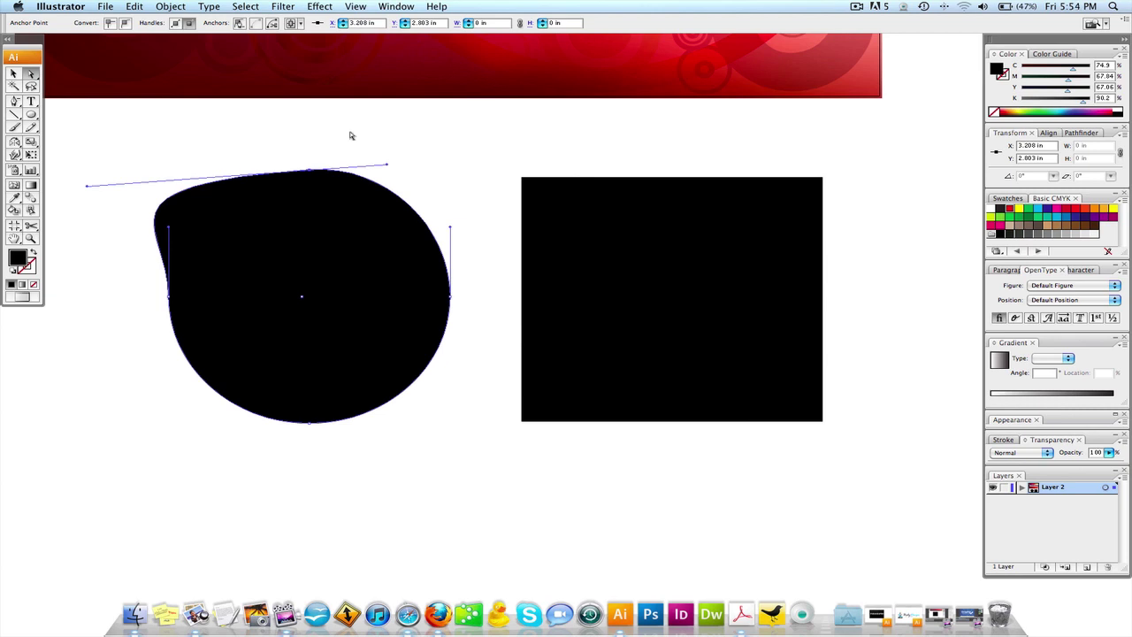
pyautogui.press('super+z')
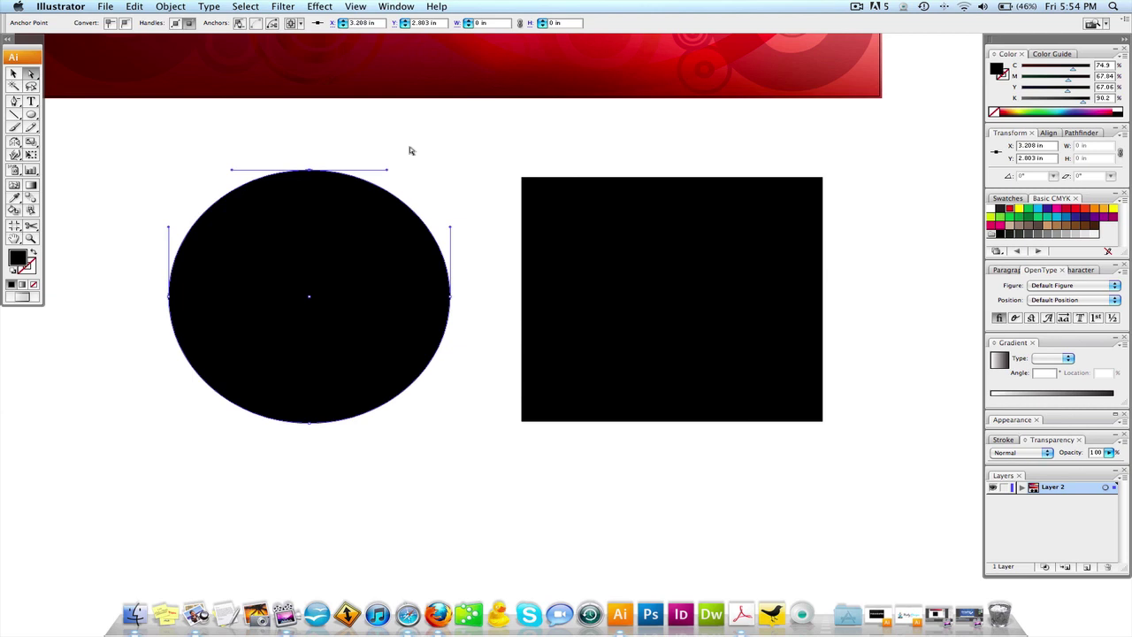
pyautogui.click(13, 73)
pyautogui.click(268, 151)
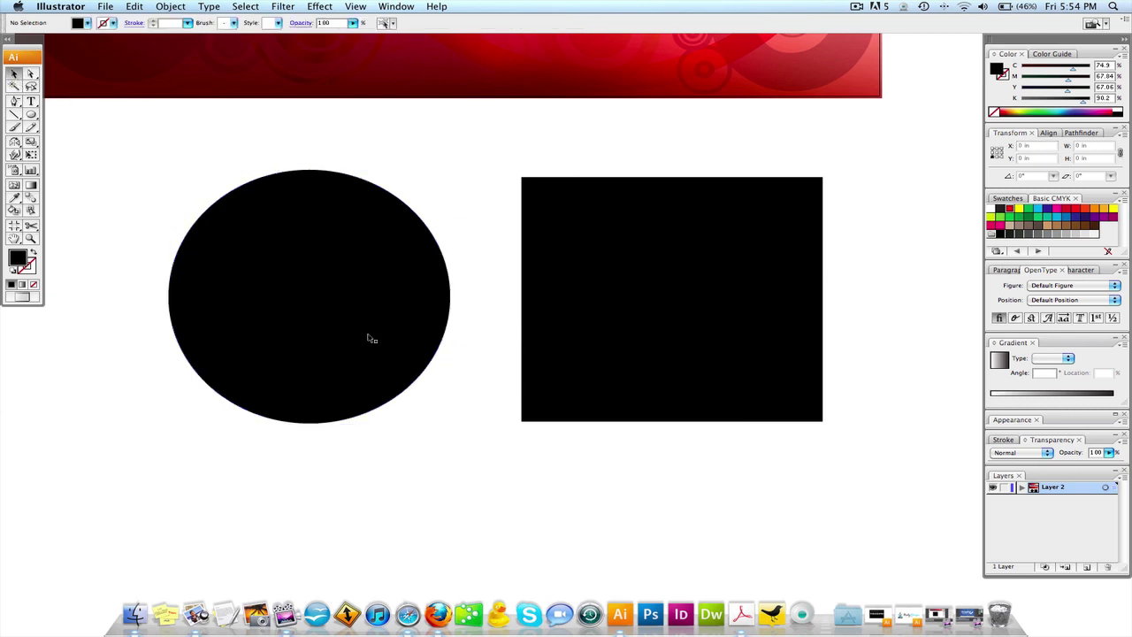
pyautogui.scroll(-3, 398, 318)
pyautogui.click(324, 201)
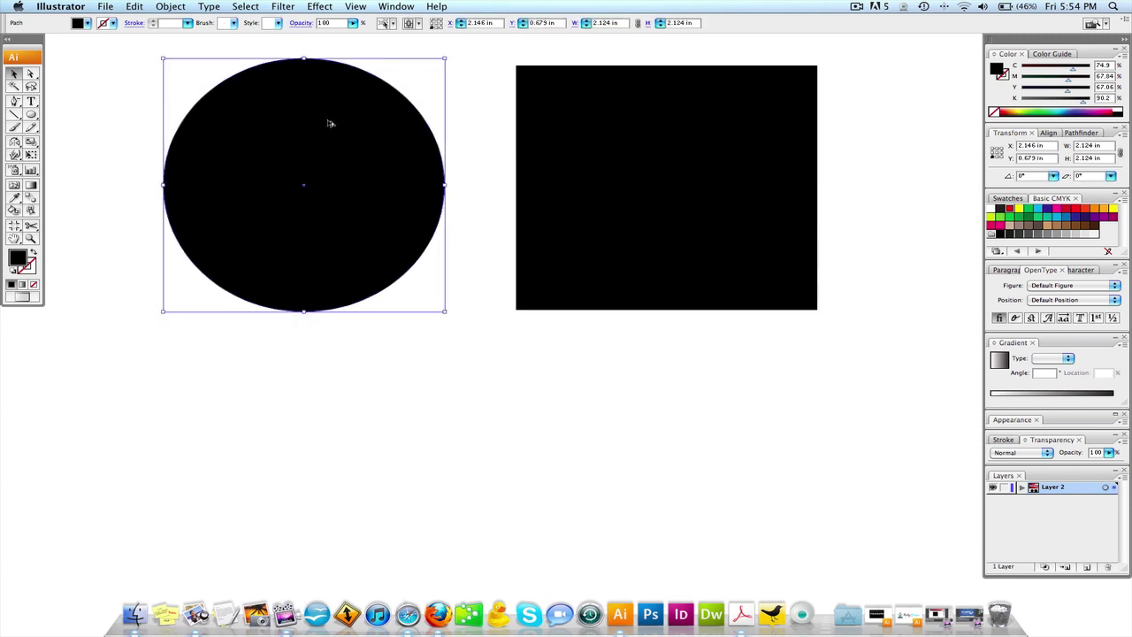
pyautogui.moveTo(329, 124); pyautogui.dragTo(329, 444)
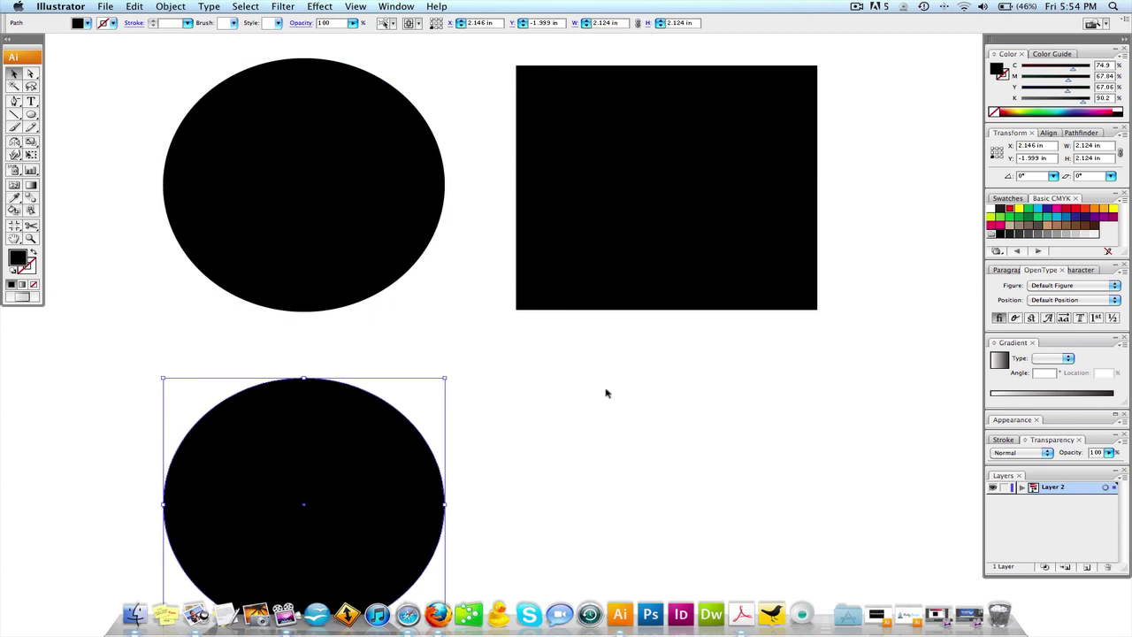
pyautogui.click(605, 393)
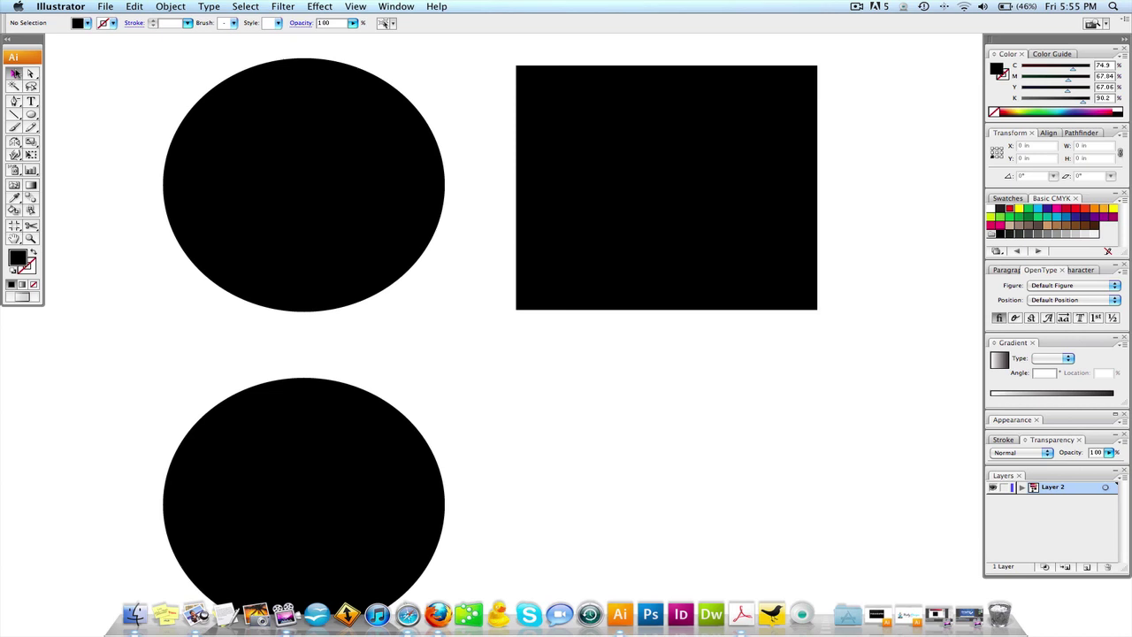
pyautogui.scroll(3, 262, 181)
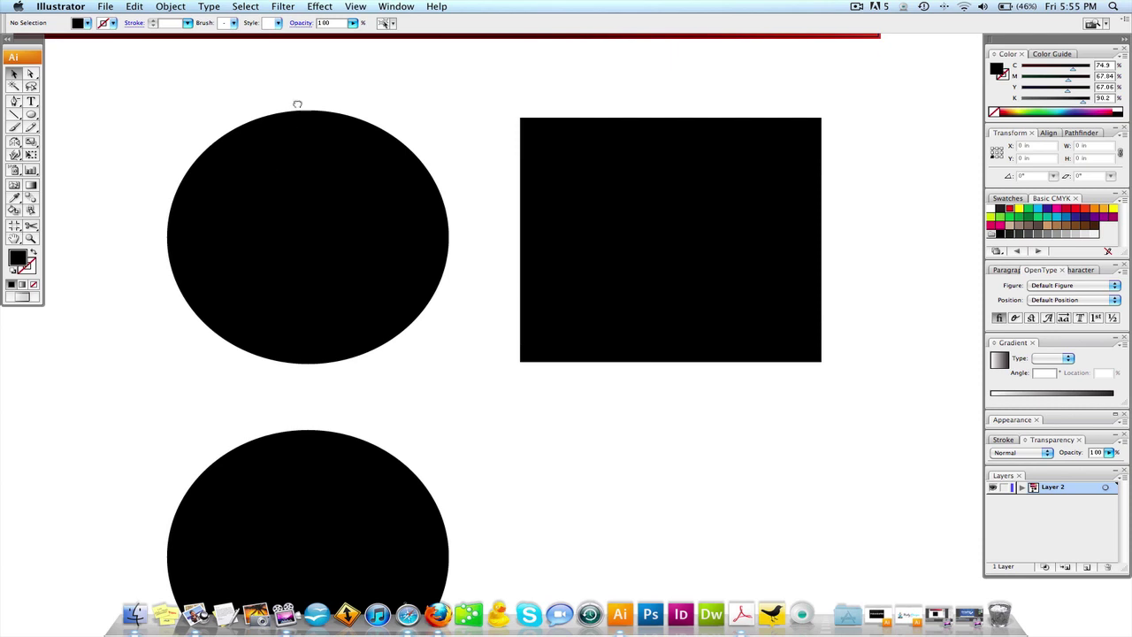
pyautogui.moveTo(297, 104); pyautogui.dragTo(386, 234)
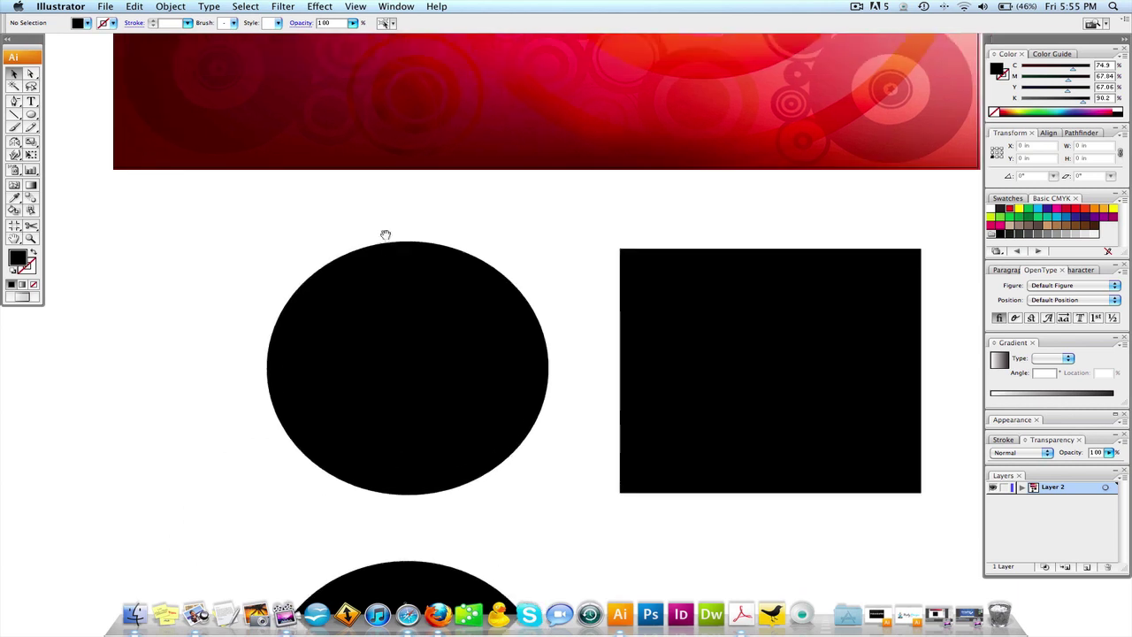
pyautogui.scroll(-3, 398, 218)
pyautogui.click(385, 485)
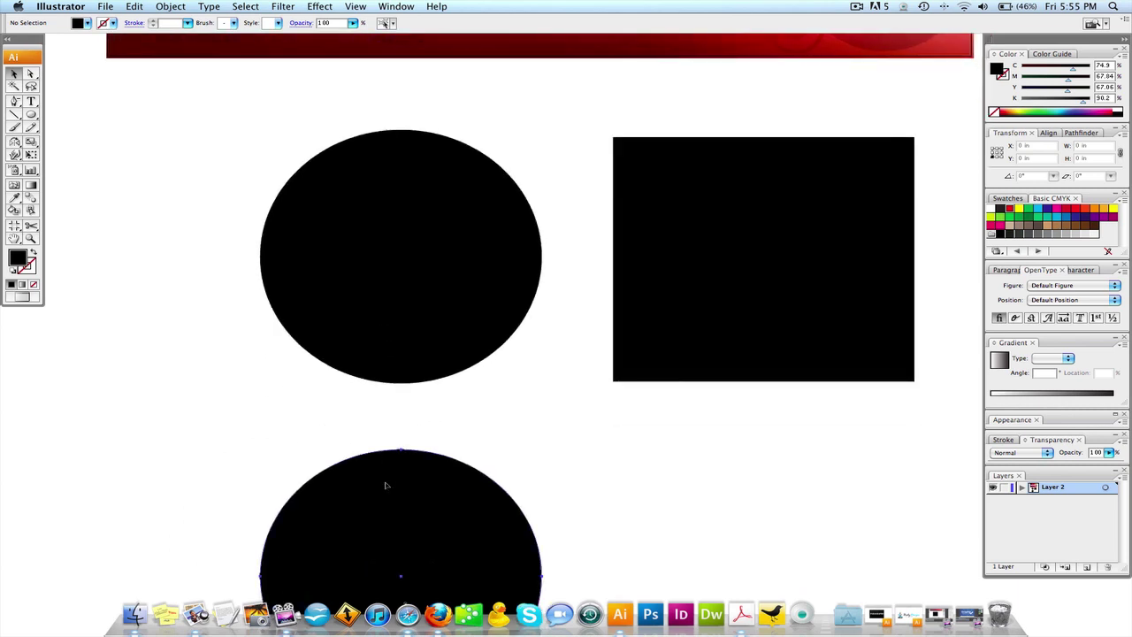
pyautogui.press('Delete')
pyautogui.hscroll(2, 455, 475)
pyautogui.scroll(-1, 456, 450)
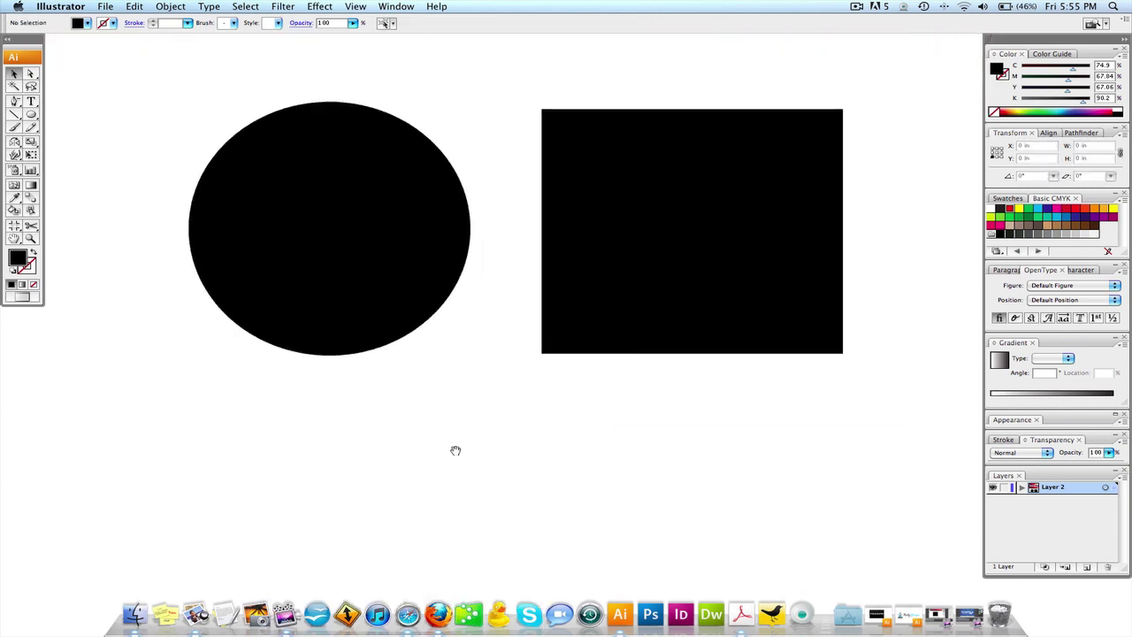
# - Draw a black five-pointed star with the Star Tool and place it below the circle
pyautogui.moveTo(32, 115)
pyautogui.mouseDown()
pyautogui.moveTo(80, 120)
pyautogui.moveTo(96, 155)
pyautogui.moveTo(81, 168)
pyautogui.mouseUp()
pyautogui.moveTo(358, 399); pyautogui.dragTo(494, 526)
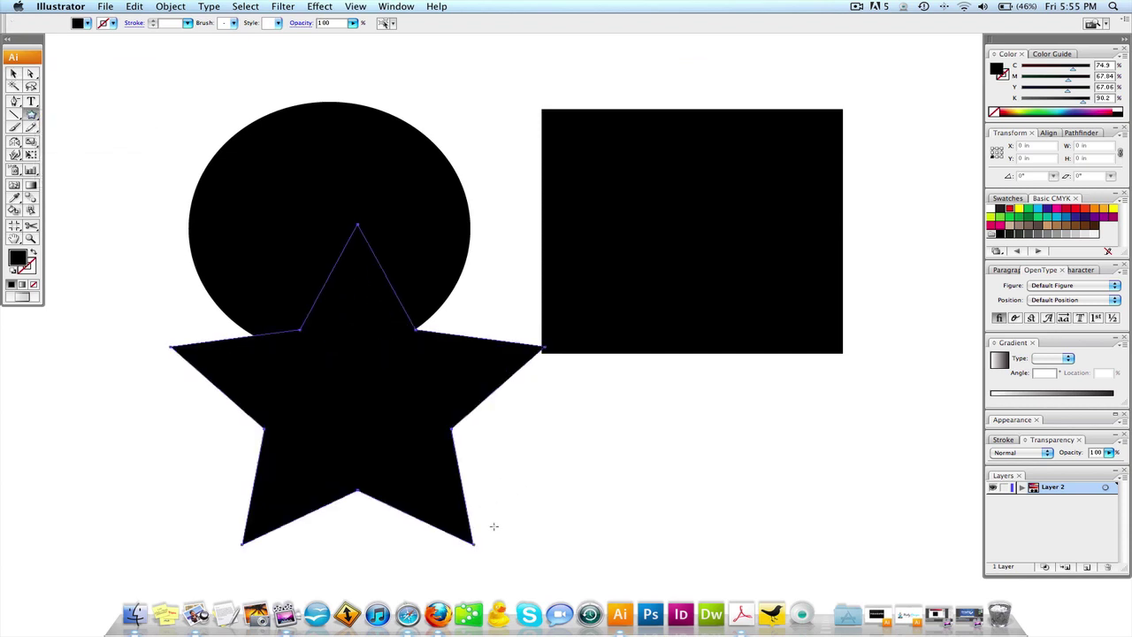
pyautogui.scroll(-3, 454, 374)
pyautogui.hscroll(1, 455, 374)
pyautogui.press('v')
pyautogui.moveTo(355, 274); pyautogui.dragTo(429, 422)
pyautogui.click(623, 380)
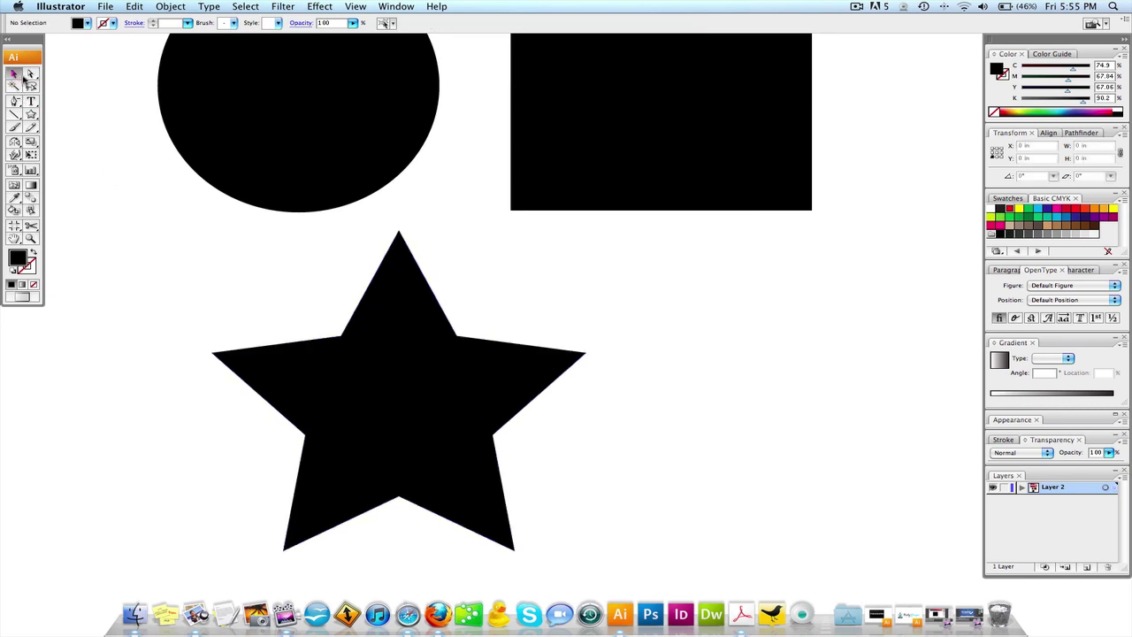
# - Scale the star to about 3.148 in wide by 2.969 in tall
pyautogui.click(396, 250)
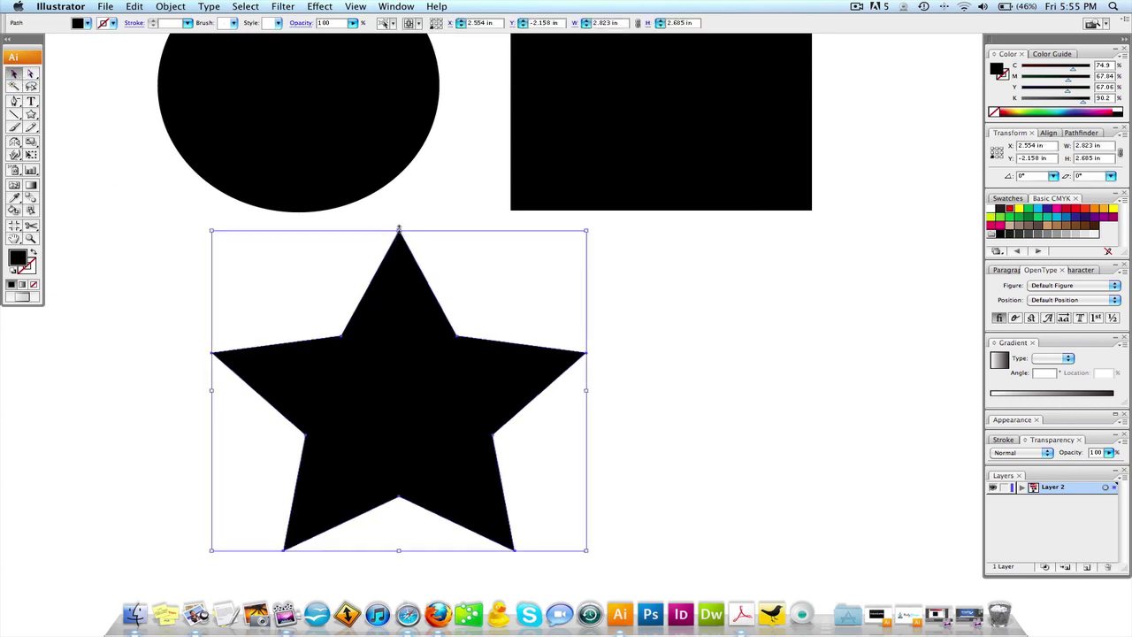
pyautogui.moveTo(398, 230)
pyautogui.mouseDown()
pyautogui.moveTo(398, 285)
pyautogui.moveTo(362, 222)
pyautogui.moveTo(713, 263)
pyautogui.moveTo(306, 268)
pyautogui.moveTo(430, 248)
pyautogui.moveTo(244, 258)
pyautogui.moveTo(525, 265)
pyautogui.moveTo(393, 174)
pyautogui.moveTo(395, 296)
pyautogui.moveTo(398, 218)
pyautogui.mouseUp()
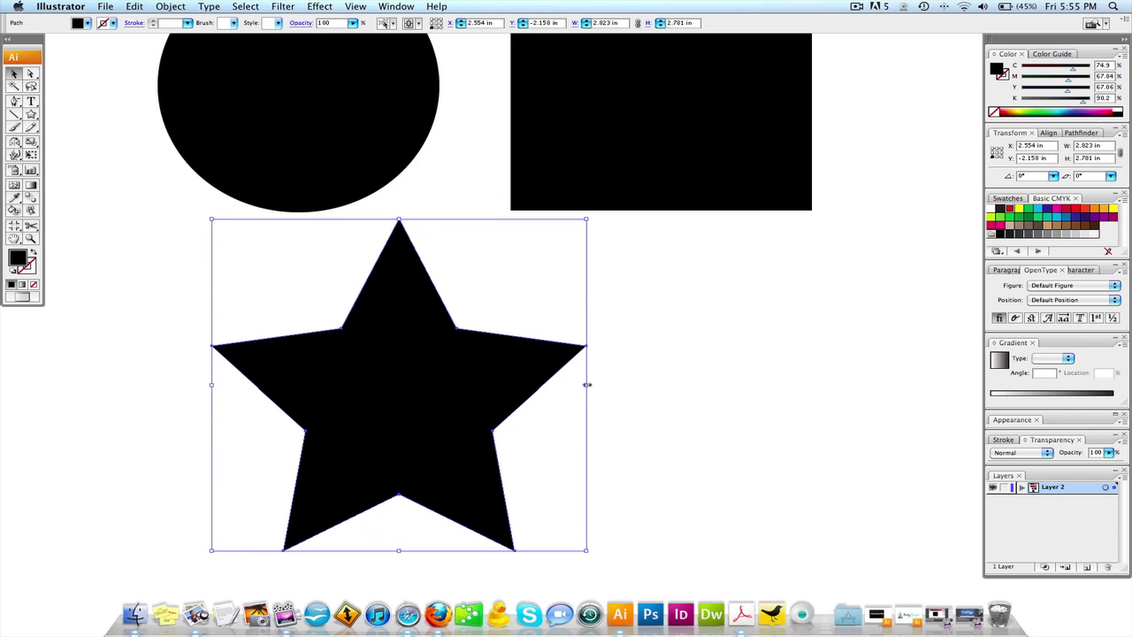
pyautogui.moveTo(587, 384); pyautogui.dragTo(679, 316)
pyautogui.moveTo(679, 218); pyautogui.dragTo(629, 196)
pyautogui.click(593, 285)
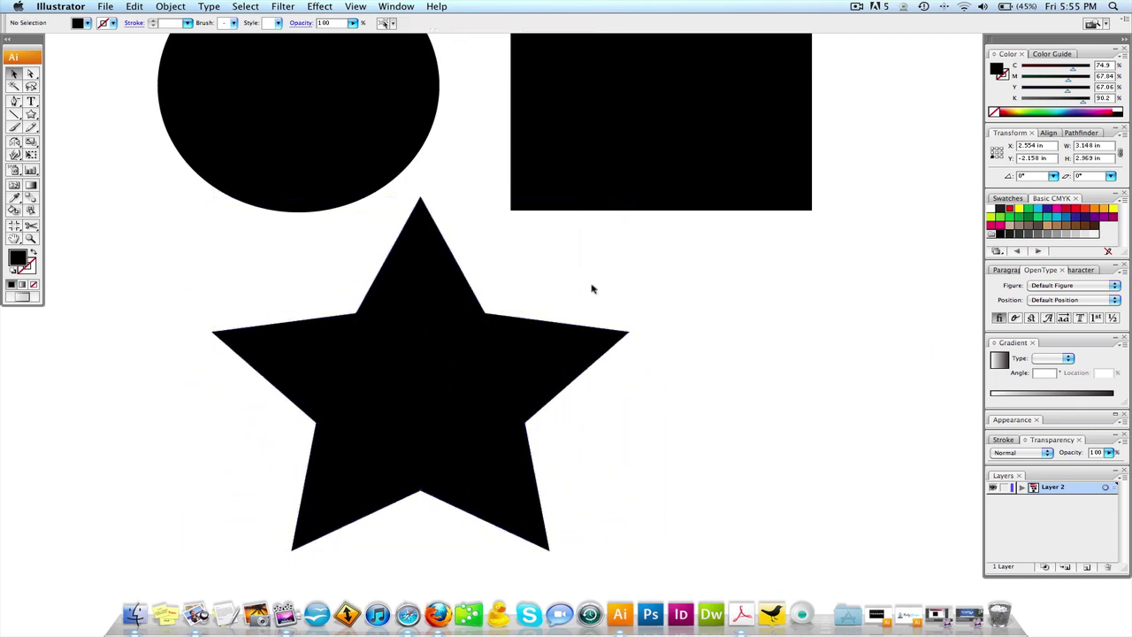
pyautogui.click(31, 75)
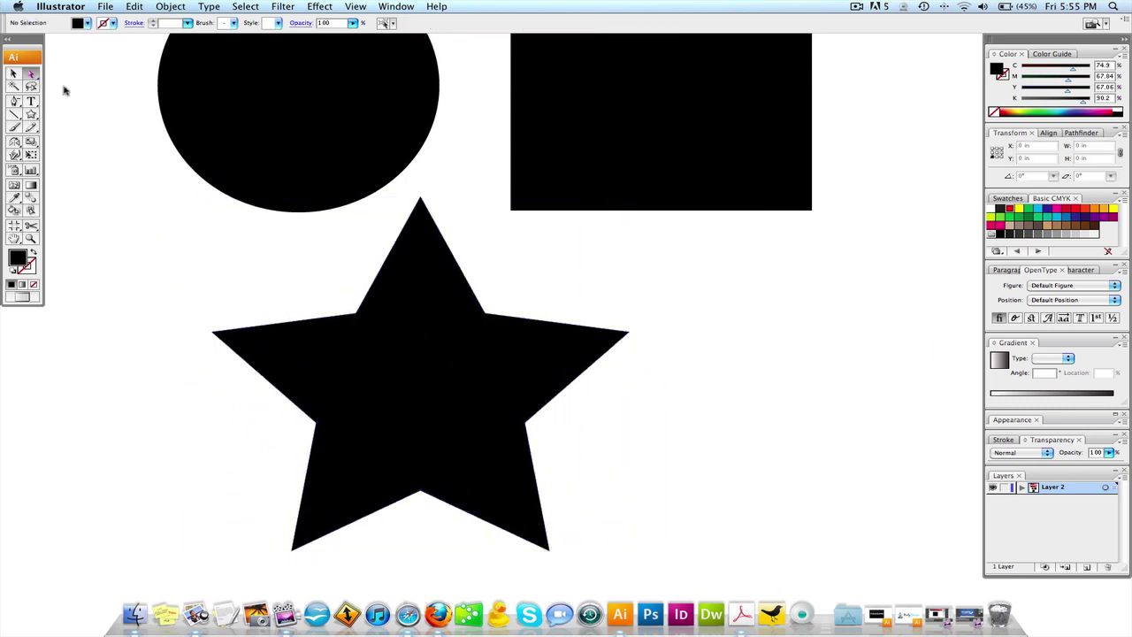
pyautogui.click(421, 201)
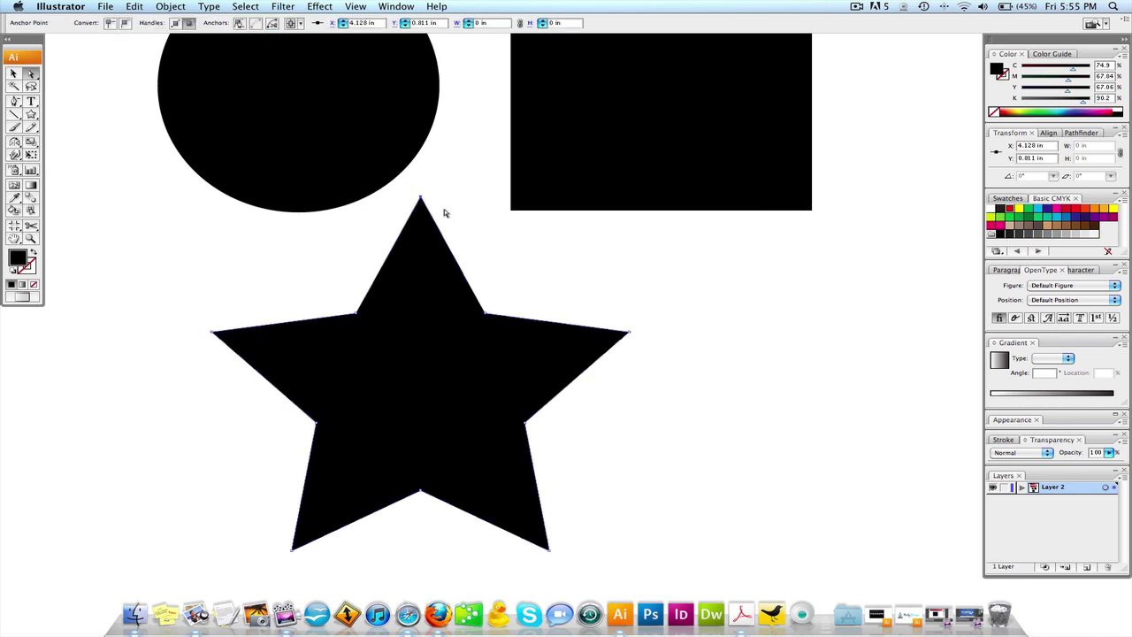
pyautogui.click(426, 206)
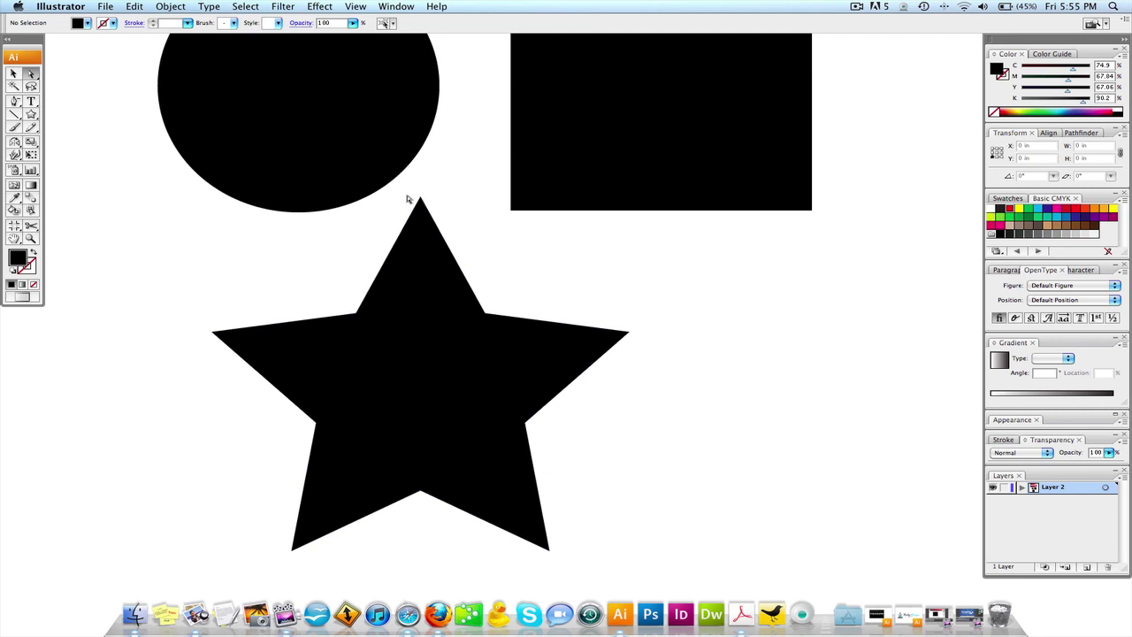
pyautogui.click(421, 201)
pyautogui.click(428, 207)
pyautogui.click(421, 201)
pyautogui.click(426, 205)
pyautogui.click(426, 209)
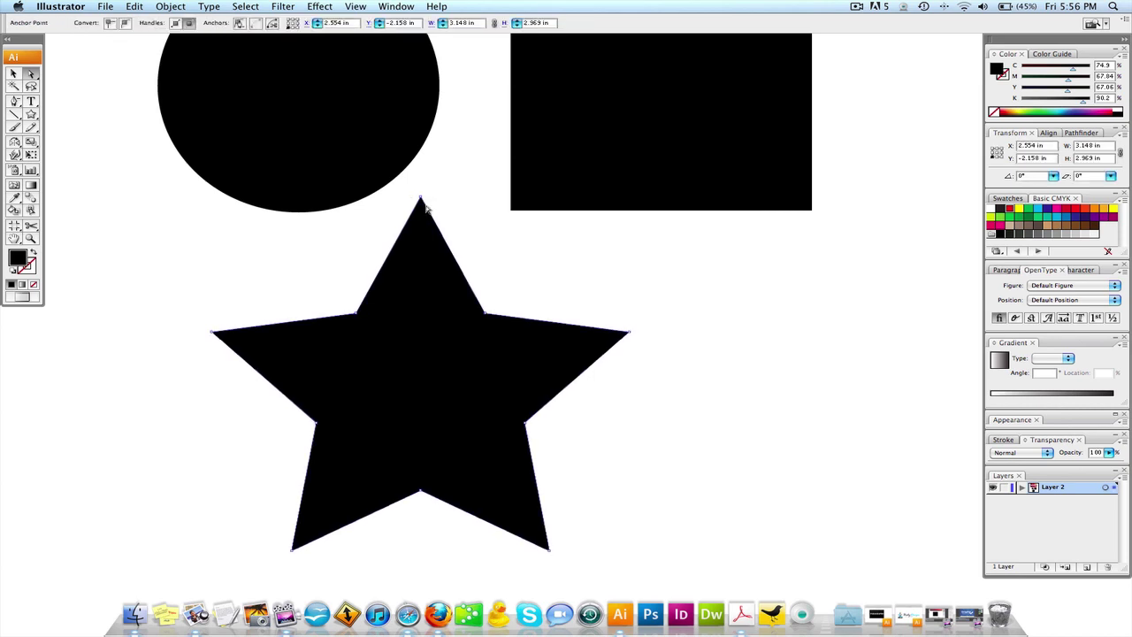
pyautogui.click(470, 220)
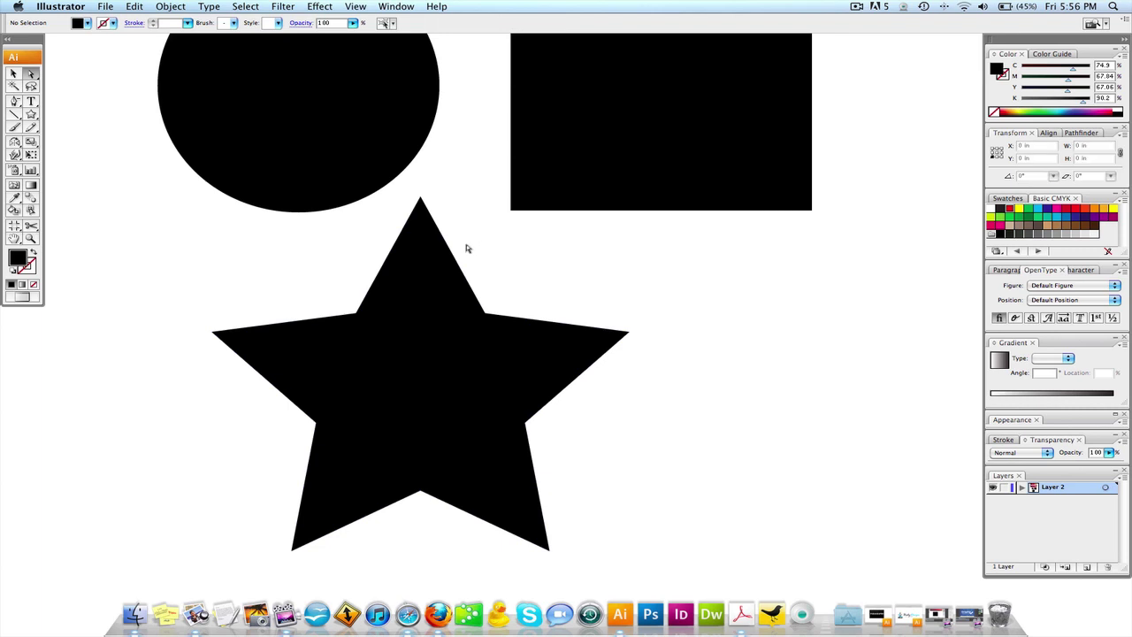
pyautogui.click(451, 255)
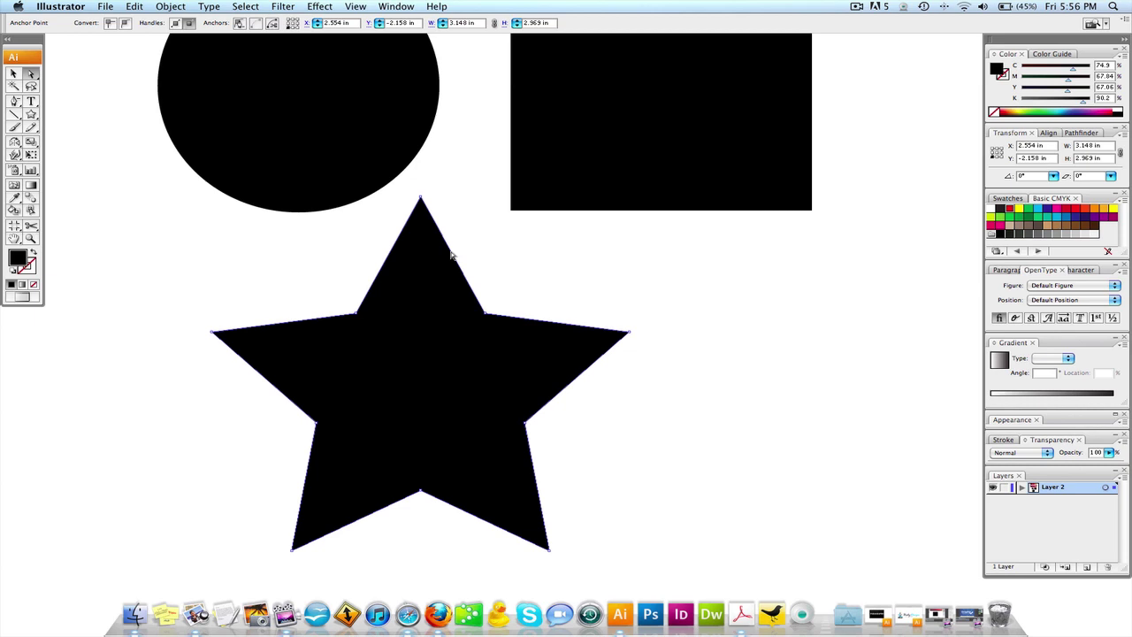
pyautogui.click(458, 246)
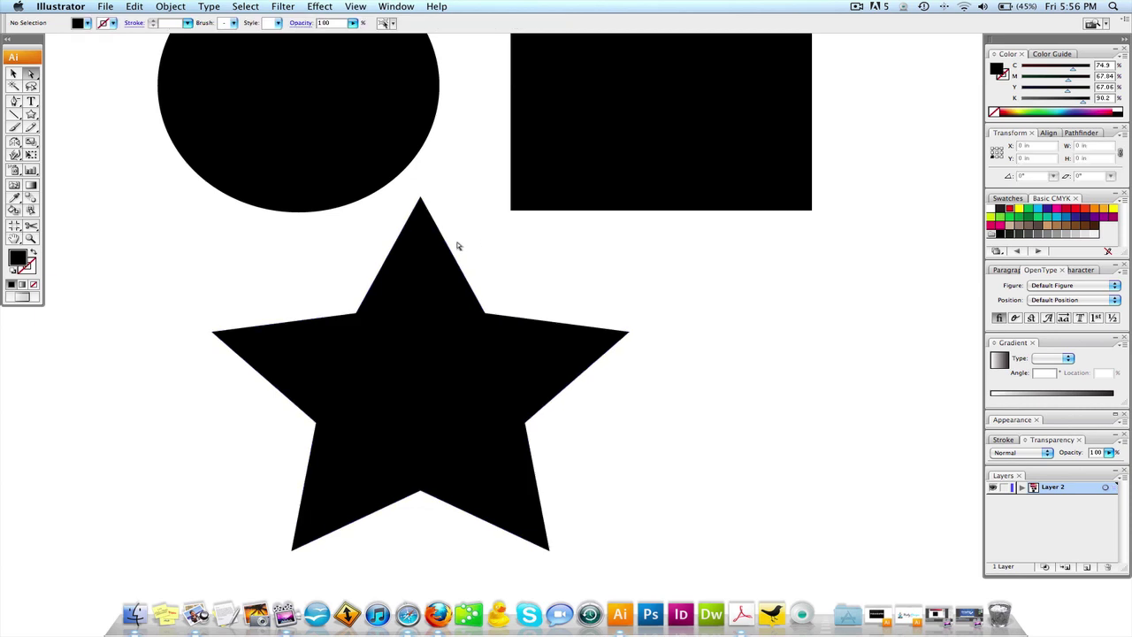
pyautogui.click(412, 205)
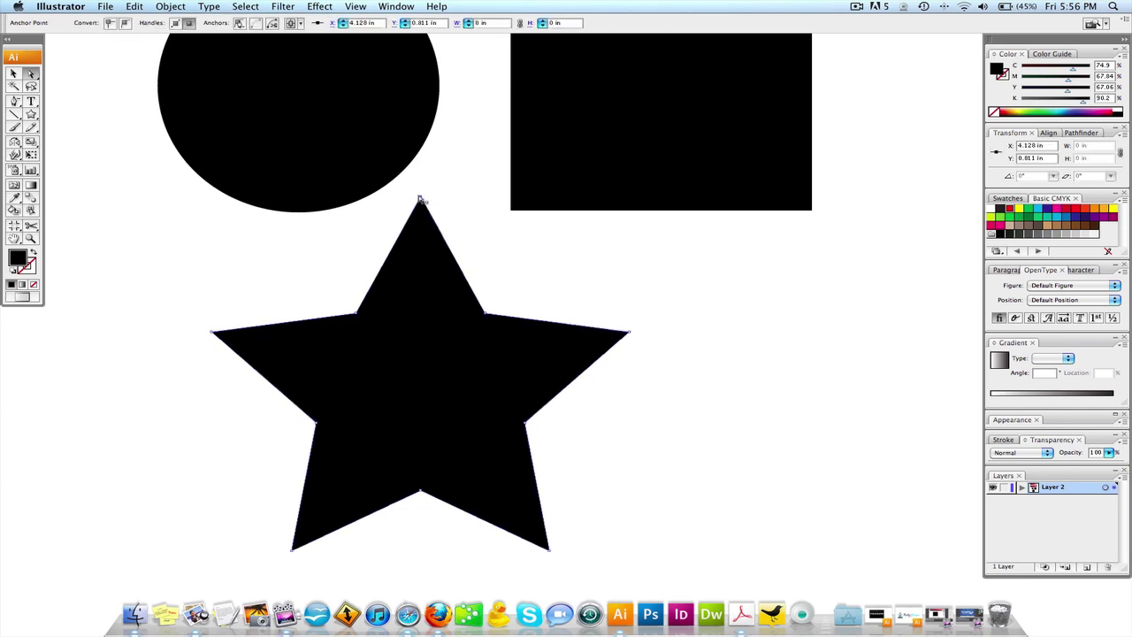
pyautogui.moveTo(423, 202); pyautogui.dragTo(570, 199)
pyautogui.press('super+z')
pyautogui.moveTo(522, 270); pyautogui.dragTo(417, 416)
pyautogui.press('super+z')
pyautogui.click(521, 192)
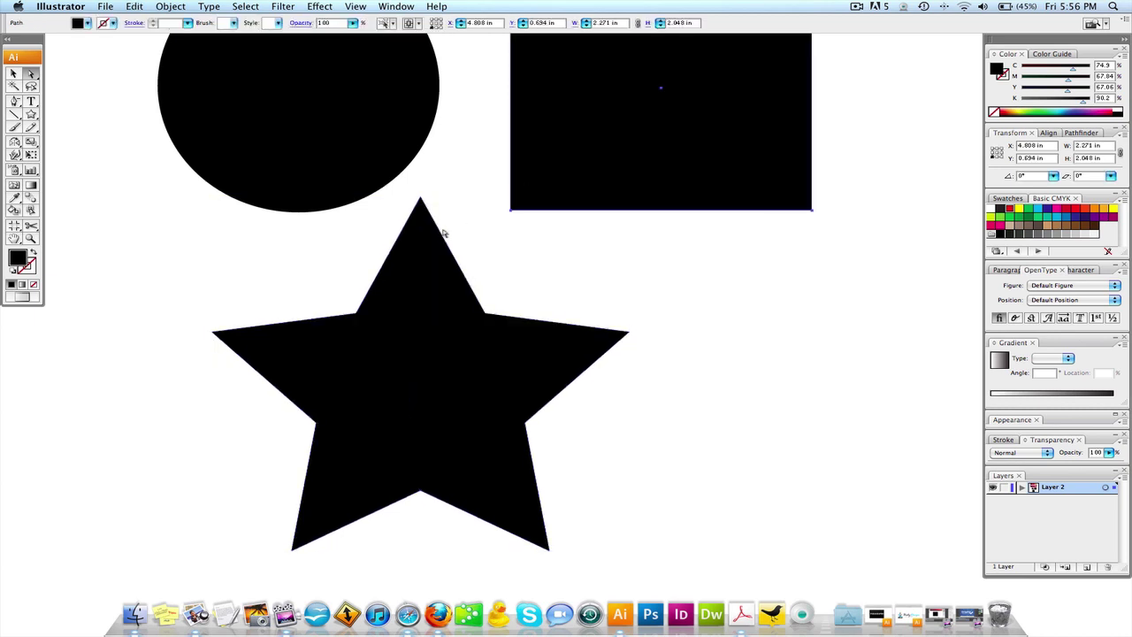
# - Drag the star's upper-right arm far right into a long slanted wedge
pyautogui.click(442, 234)
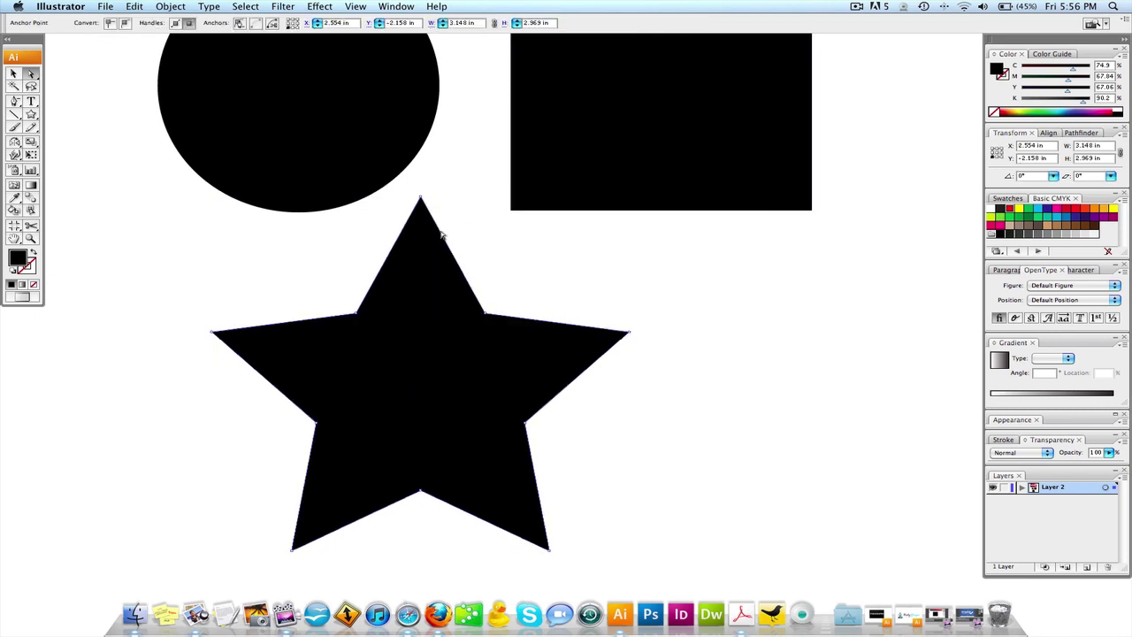
pyautogui.moveTo(442, 234); pyautogui.dragTo(535, 181)
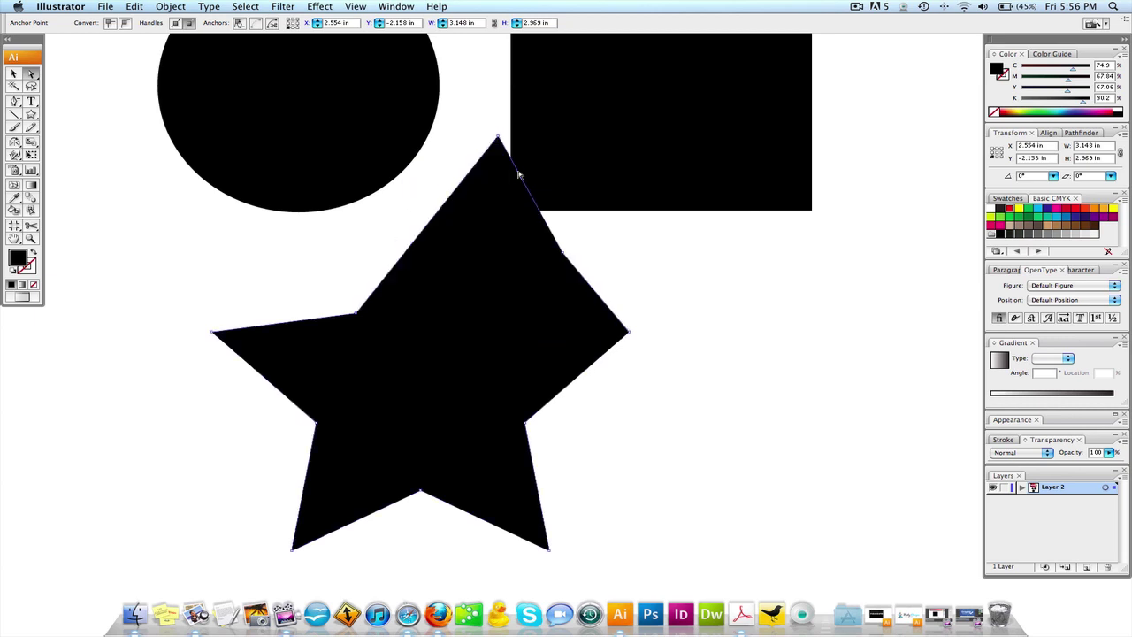
pyautogui.press('cmd+z')
pyautogui.click(482, 178)
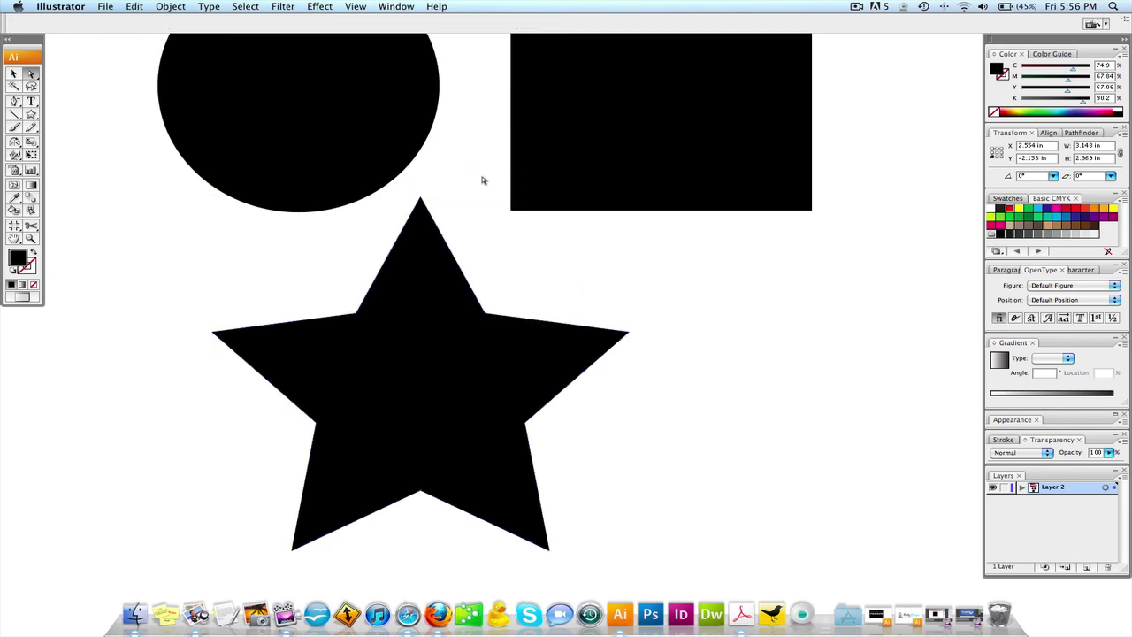
pyautogui.moveTo(452, 254); pyautogui.dragTo(871, 257)
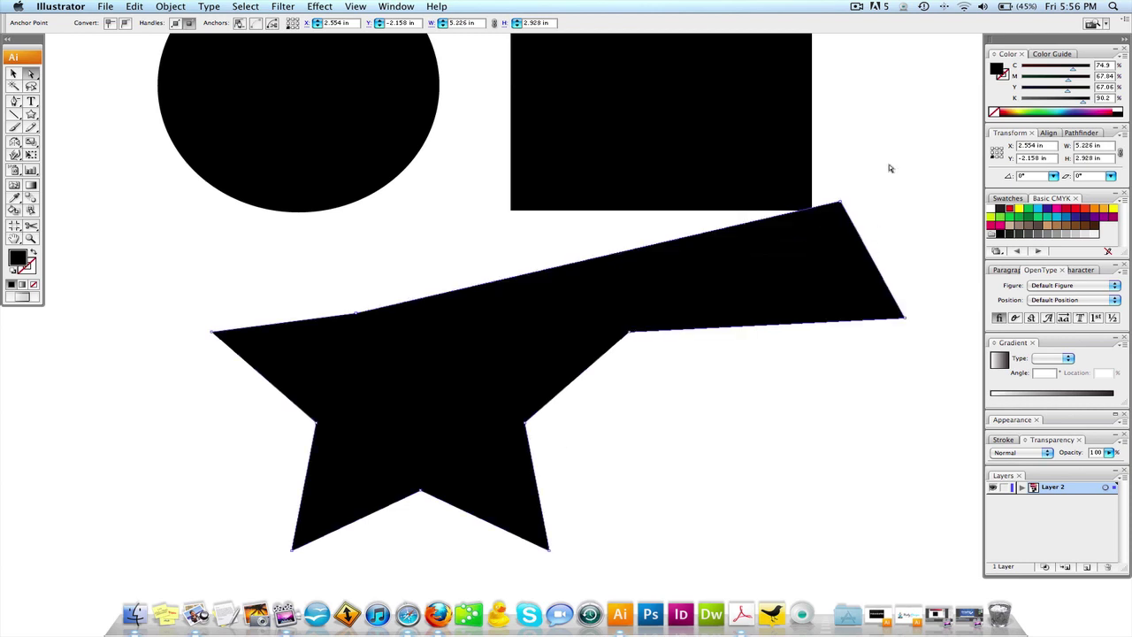
pyautogui.click(886, 169)
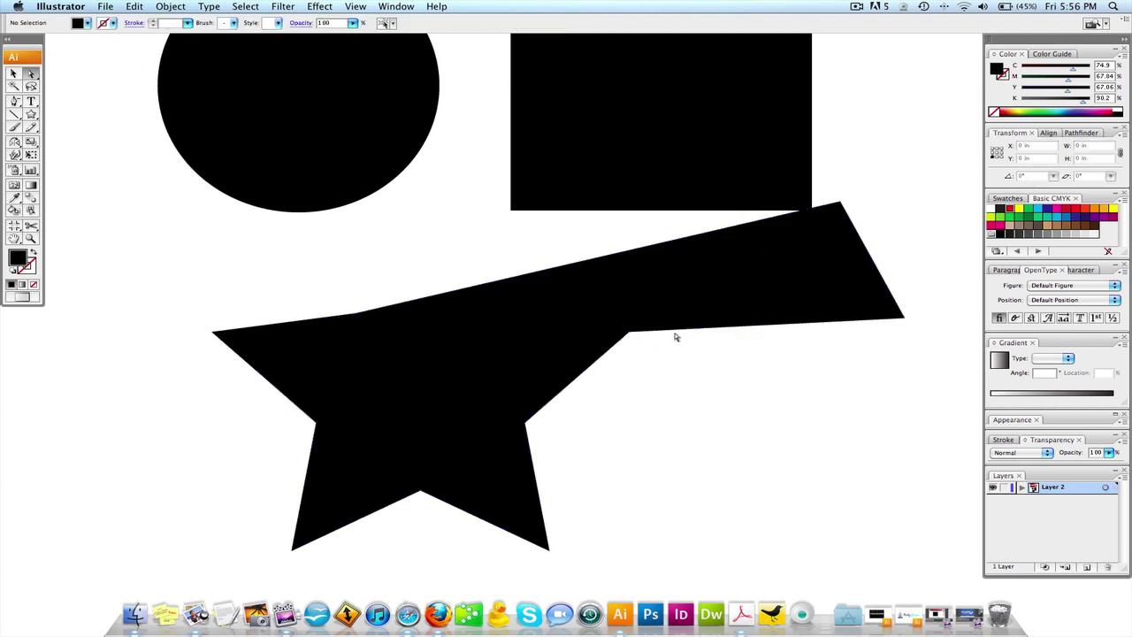
# - Undo a trial nudge of the lower-right segment, then marquee-select the inner notch anchor
pyautogui.click(681, 334)
pyautogui.moveTo(680, 333); pyautogui.dragTo(678, 301)
pyautogui.press('super+z')
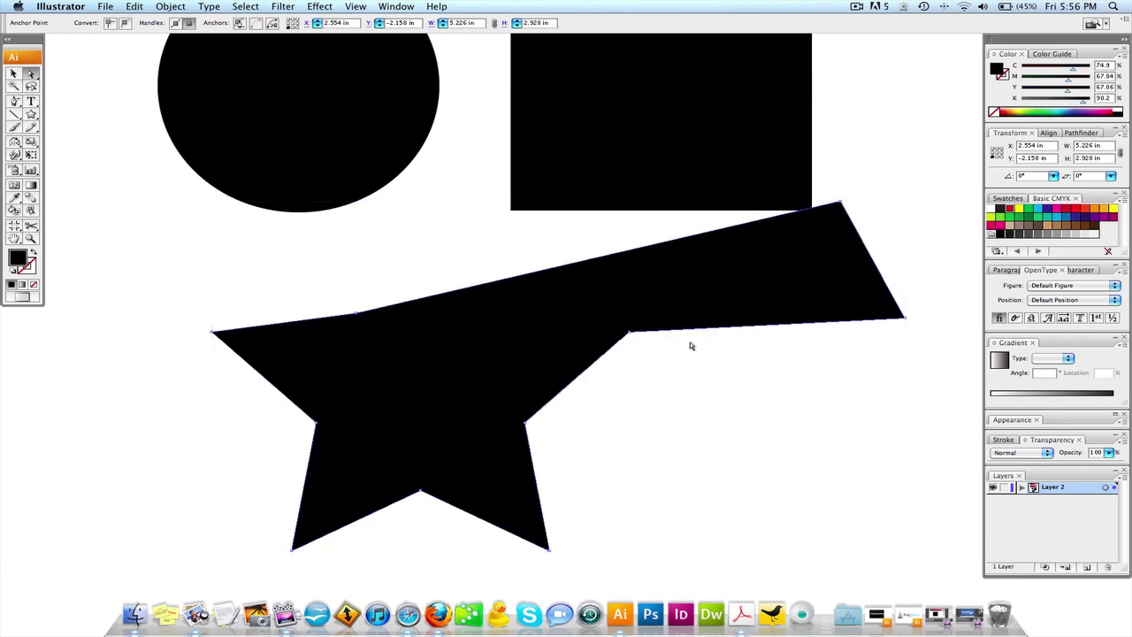
pyautogui.moveTo(672, 368); pyautogui.dragTo(520, 292)
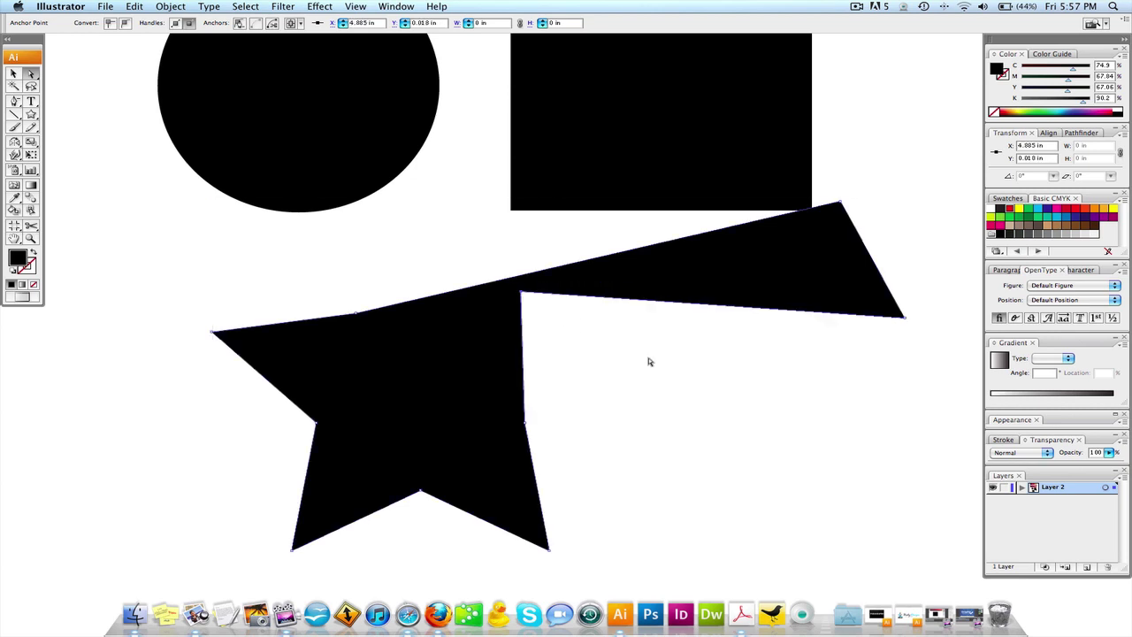
# - Undo the star's distortions and move the star right and down
pyautogui.press('super+z')
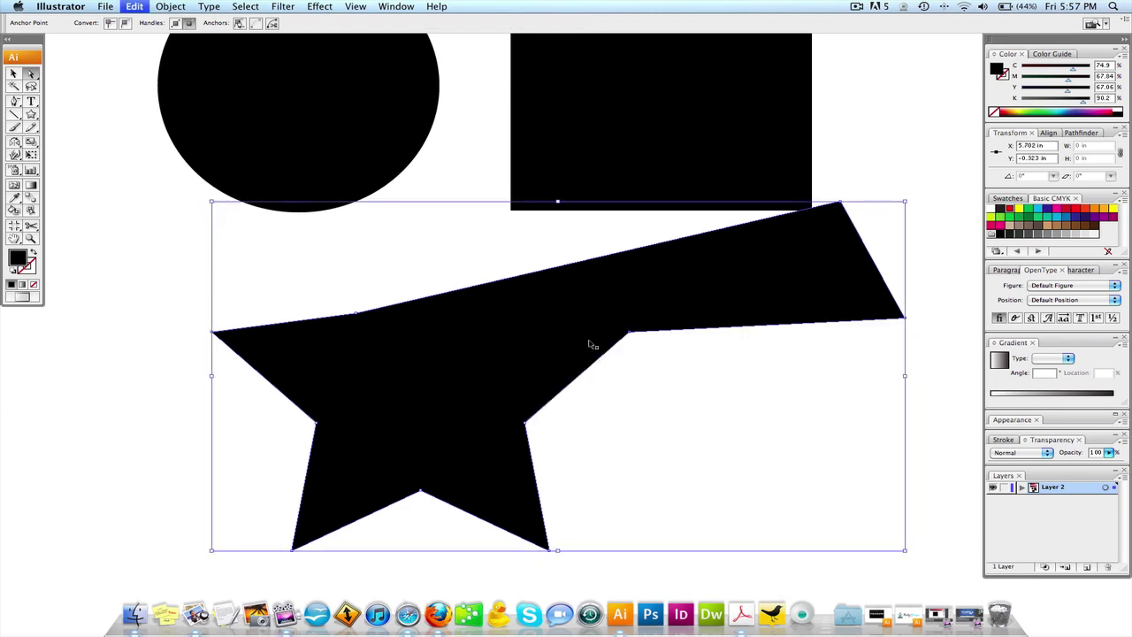
pyautogui.press('super+z')
pyautogui.moveTo(409, 307); pyautogui.dragTo(539, 328)
pyautogui.click(678, 283)
# - Try pulling the star's inner top-left anchor outward with Direct Selection, then undo it
pyautogui.scroll(-3, 673, 314)
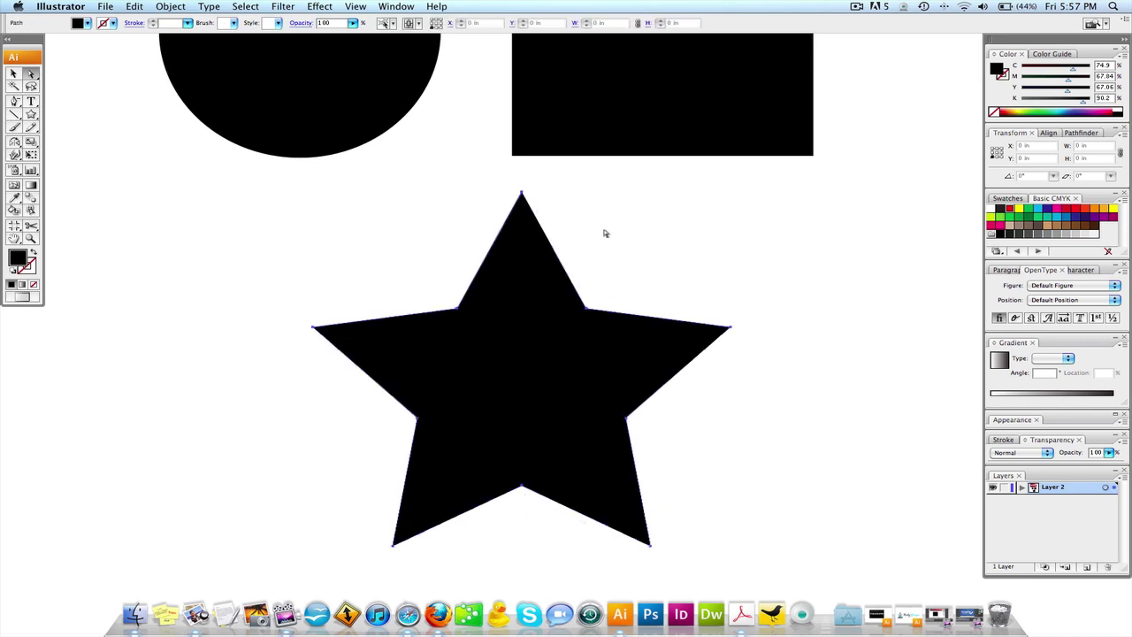
pyautogui.click(603, 232)
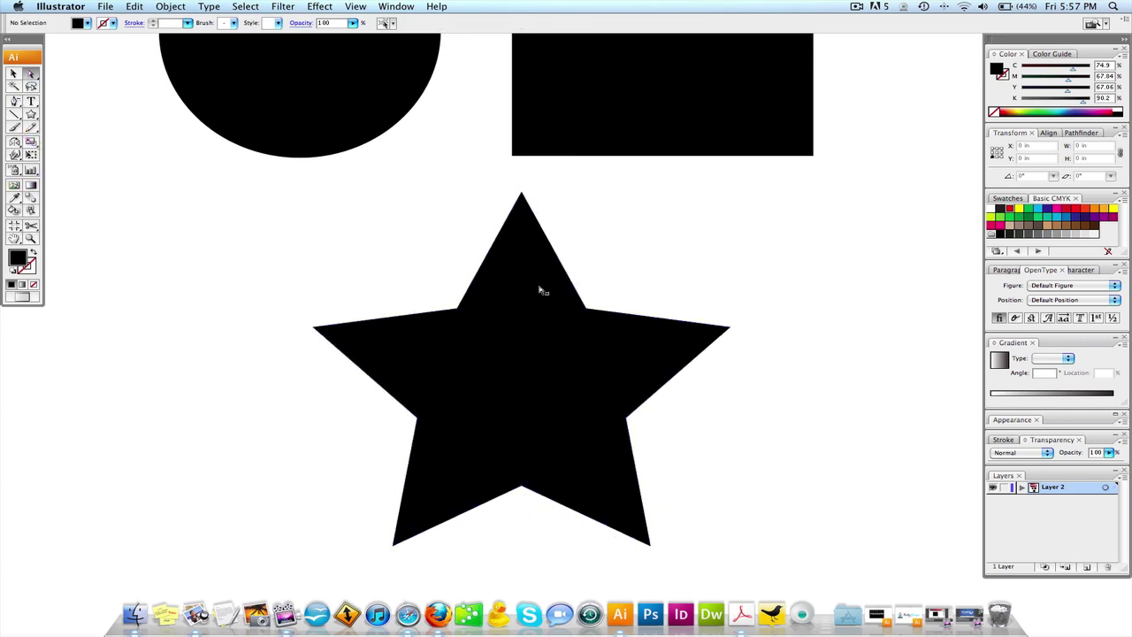
pyautogui.moveTo(458, 310); pyautogui.dragTo(261, 247)
pyautogui.press('super+z')
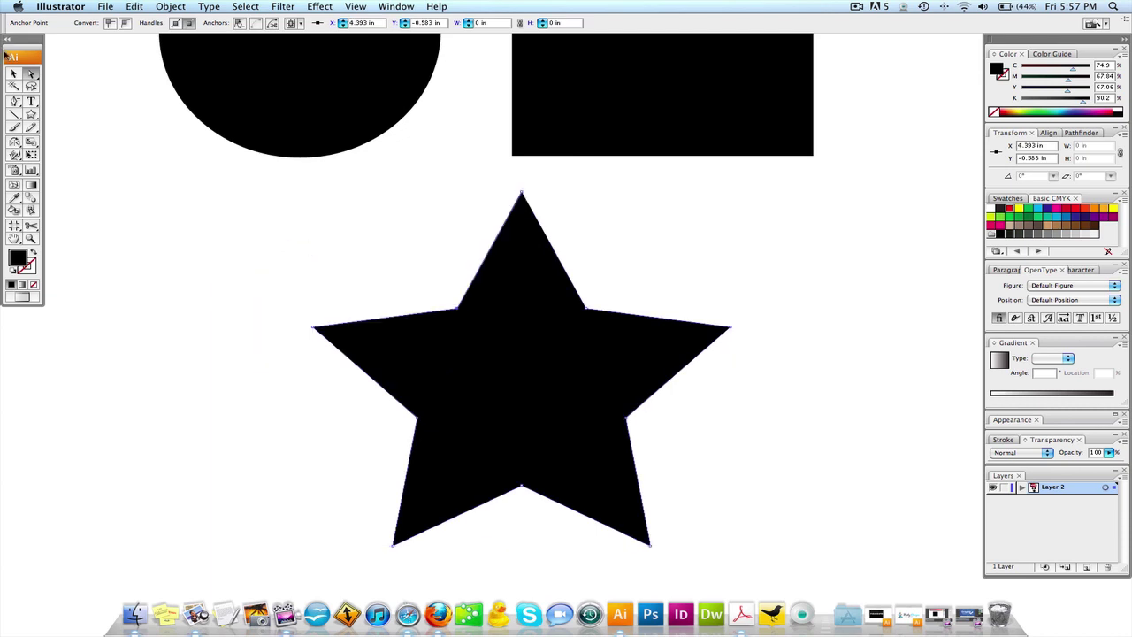
# - Select the whole star, move it left, and delete it
pyautogui.click(13, 73)
pyautogui.click(698, 339)
pyautogui.moveTo(579, 349); pyautogui.dragTo(443, 343)
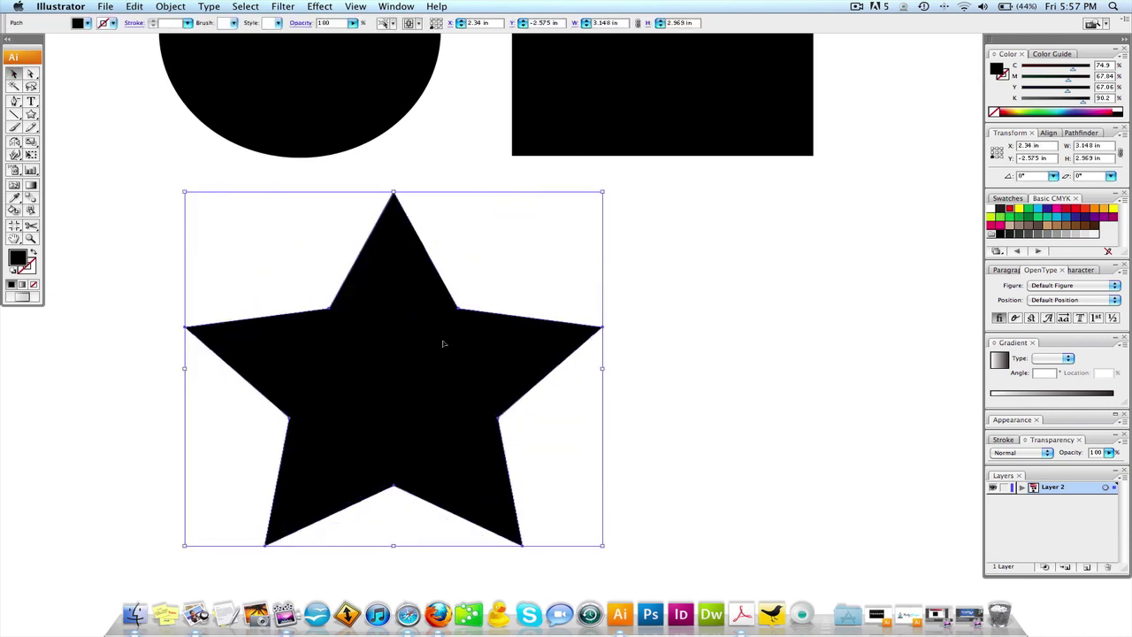
pyautogui.press('Delete')
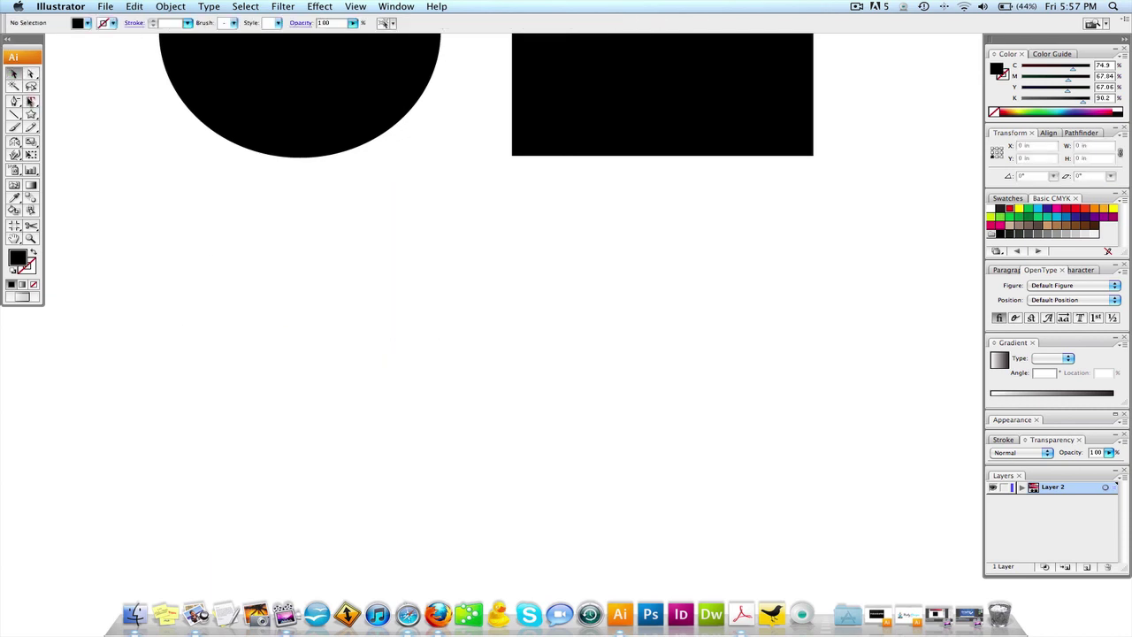
# - Type the word 'Hello' on the canvas below the circle
pyautogui.click(31, 101)
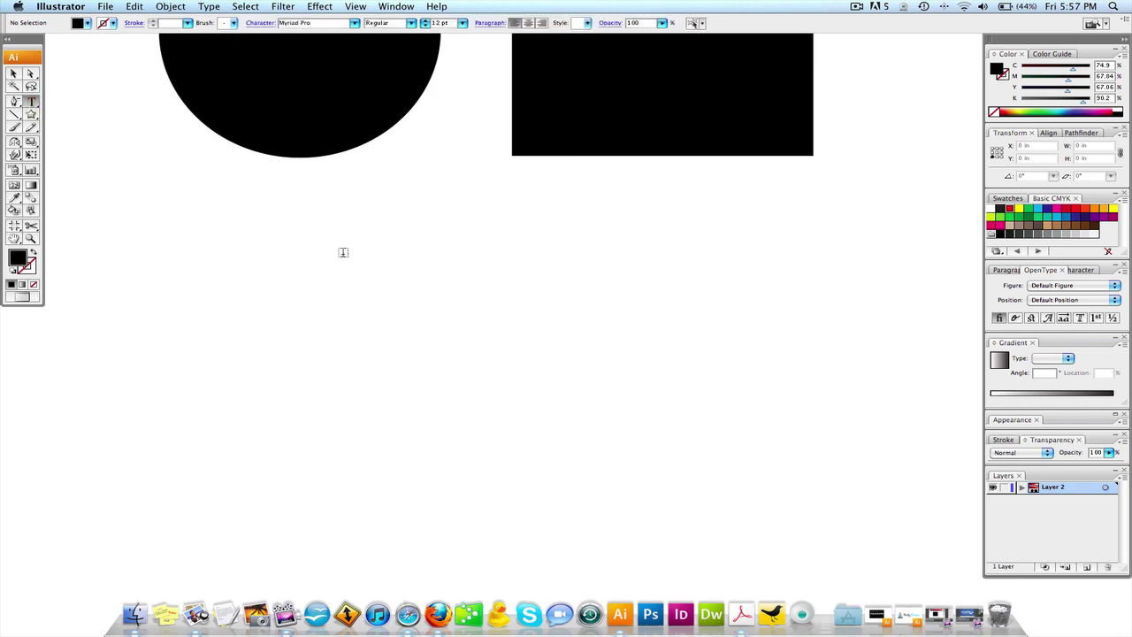
pyautogui.click(309, 310)
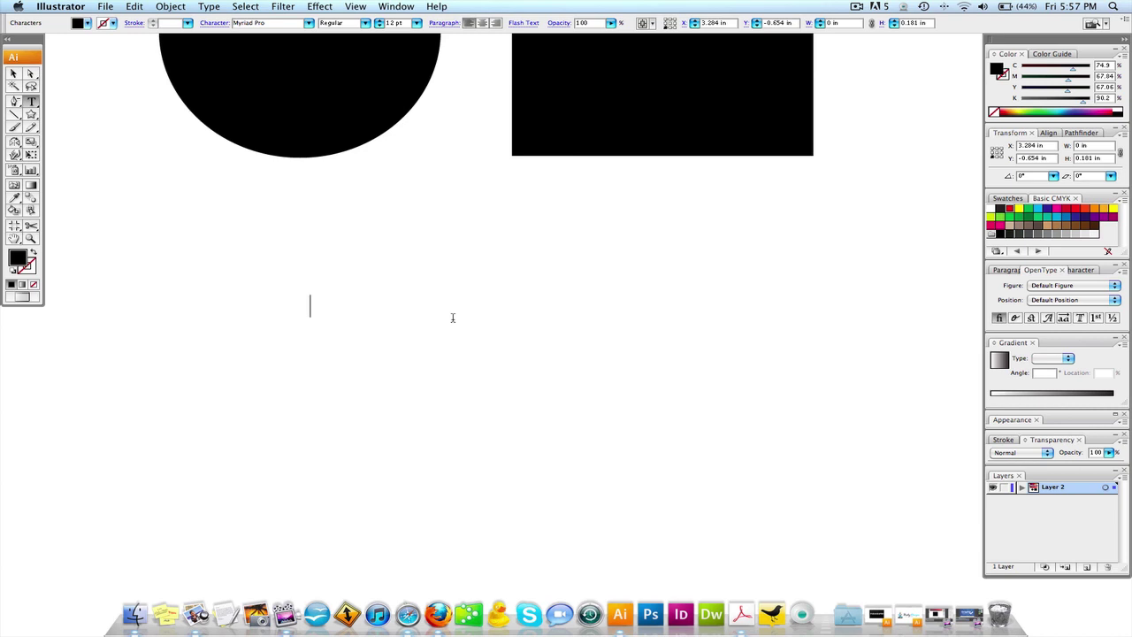
pyautogui.write('Hello')
pyautogui.press('Escape')
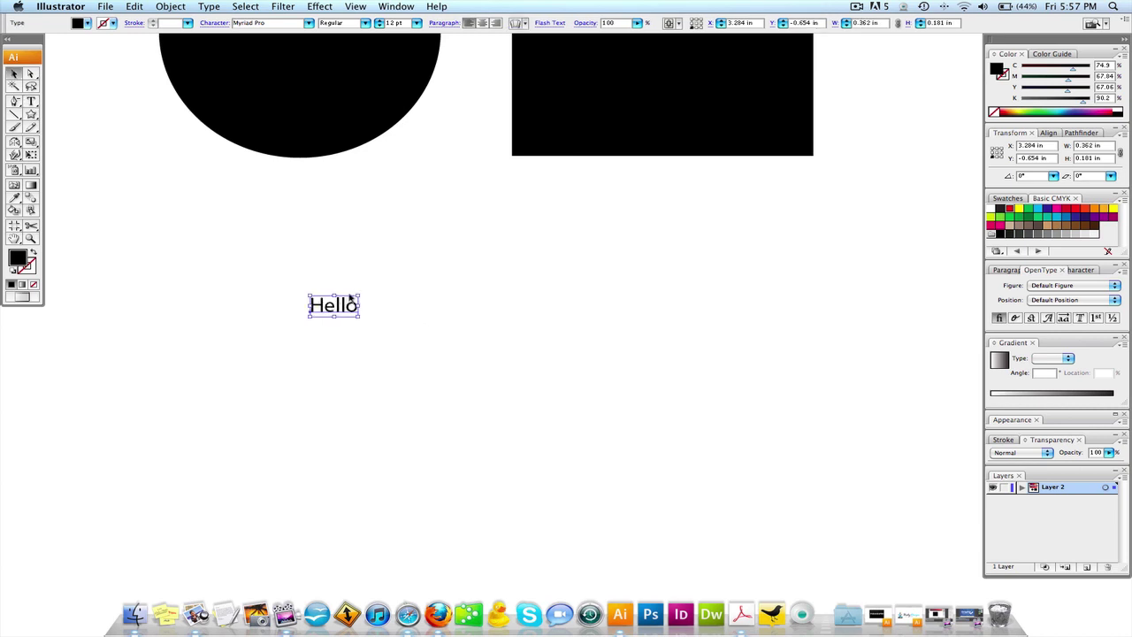
# - Enlarge the Hello text and move it further right
pyautogui.moveTo(359, 294); pyautogui.dragTo(553, 209)
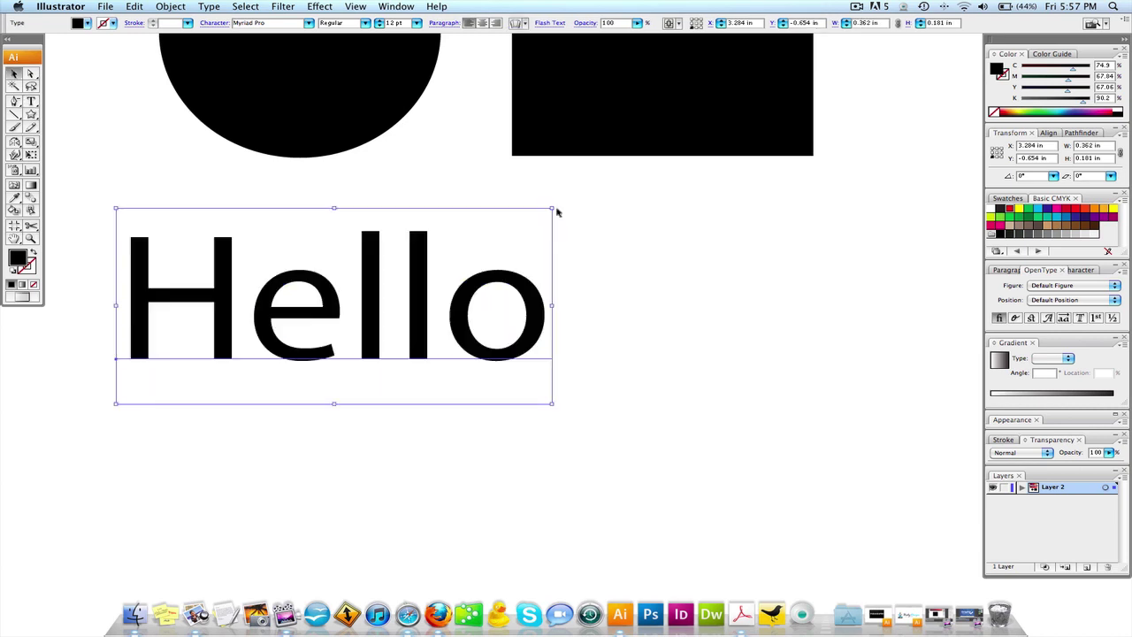
pyautogui.moveTo(433, 278); pyautogui.dragTo(564, 279)
pyautogui.click(198, 254)
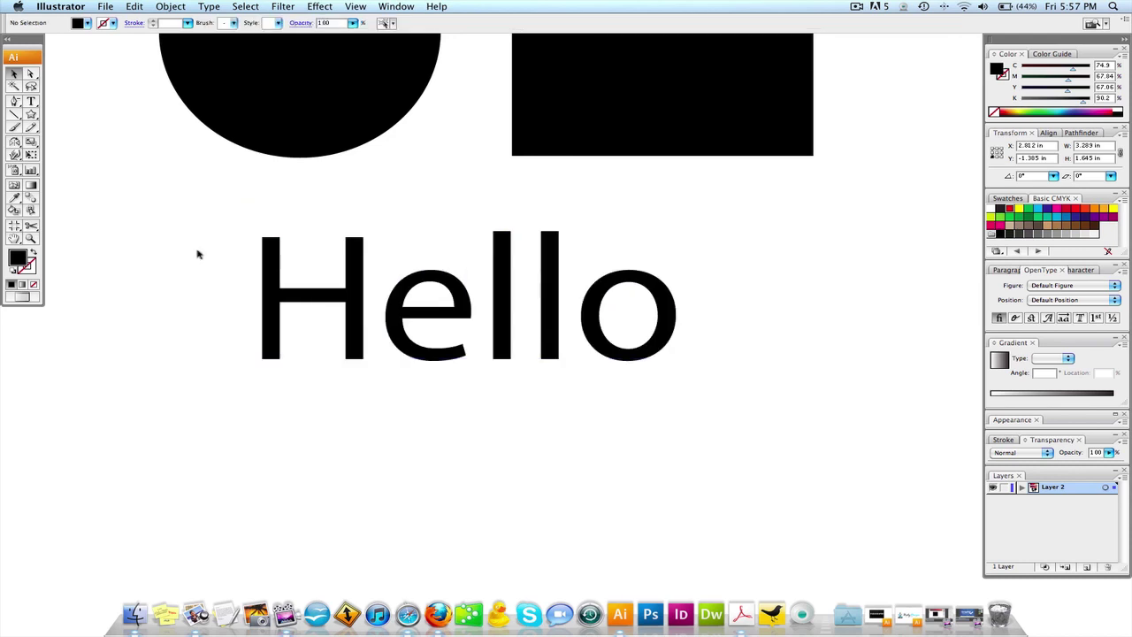
pyautogui.click(257, 241)
# - Resize Hello from its top-left corner and make it taller, keeping its width
pyautogui.moveTo(249, 210); pyautogui.dragTo(207, 243)
pyautogui.moveTo(445, 242); pyautogui.dragTo(445, 202)
pyautogui.moveTo(683, 303); pyautogui.dragTo(558, 305)
pyautogui.hotkey('ctrl', 'z')
# - Nudge Hello slightly right, then select its text path with Direct Selection
pyautogui.click(198, 294)
pyautogui.click(309, 294)
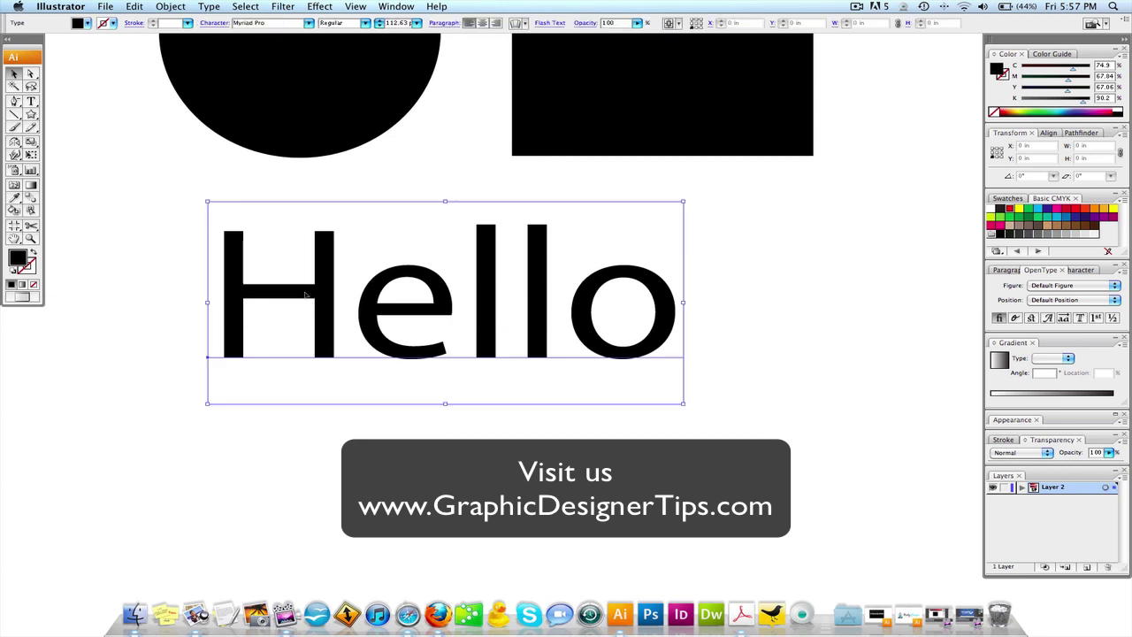
pyautogui.moveTo(308, 295); pyautogui.dragTo(337, 289)
pyautogui.click(337, 289)
pyautogui.click(336, 289)
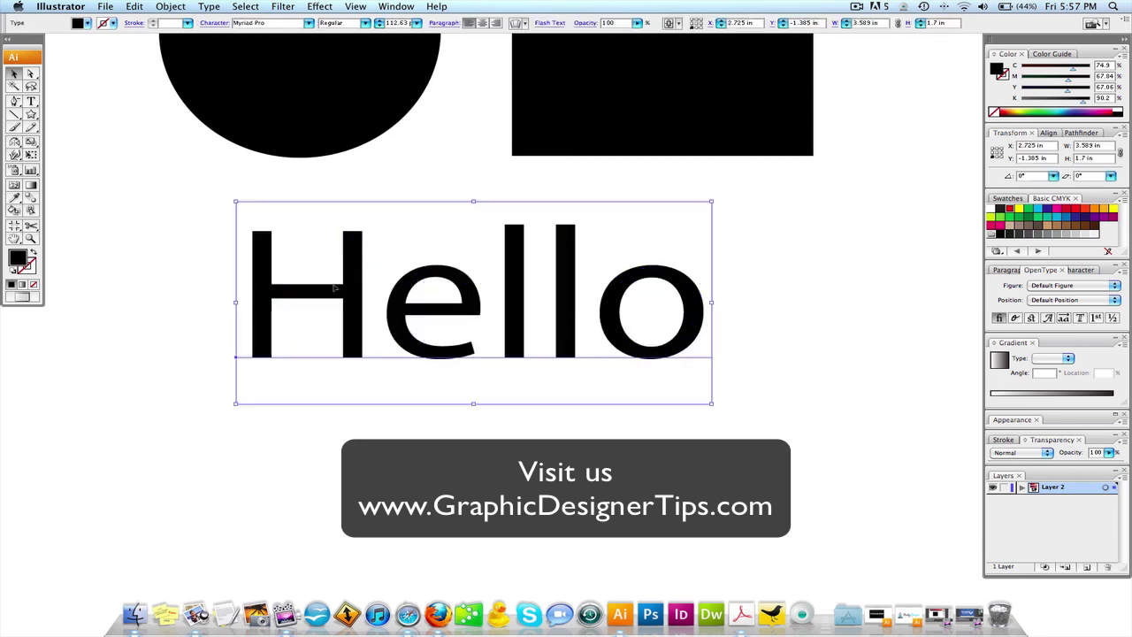
pyautogui.click(32, 79)
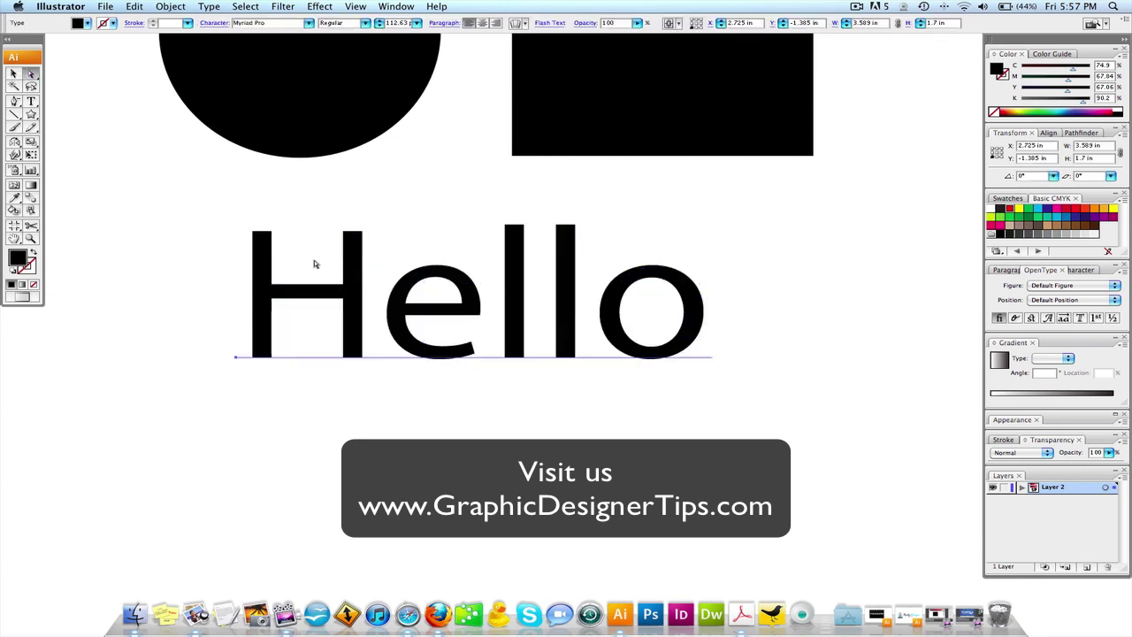
pyautogui.click(288, 287)
pyautogui.moveTo(287, 288); pyautogui.dragTo(285, 288)
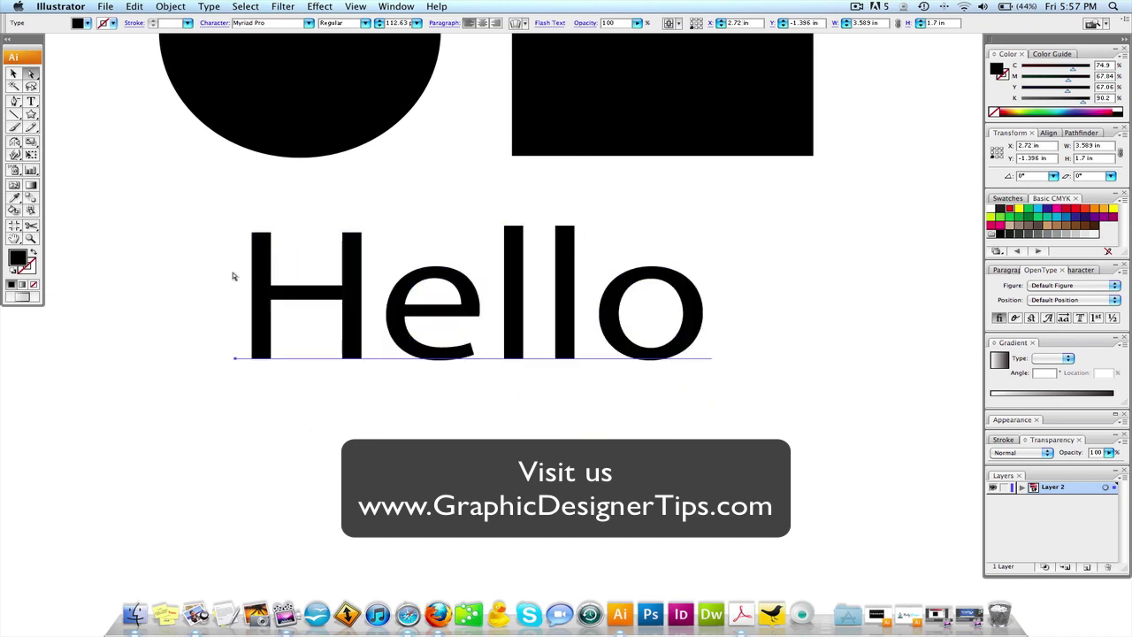
# - Convert Hello to outlines with Type > Create Outlines and marquee-select the H's top-left stem points
pyautogui.click(205, 6)
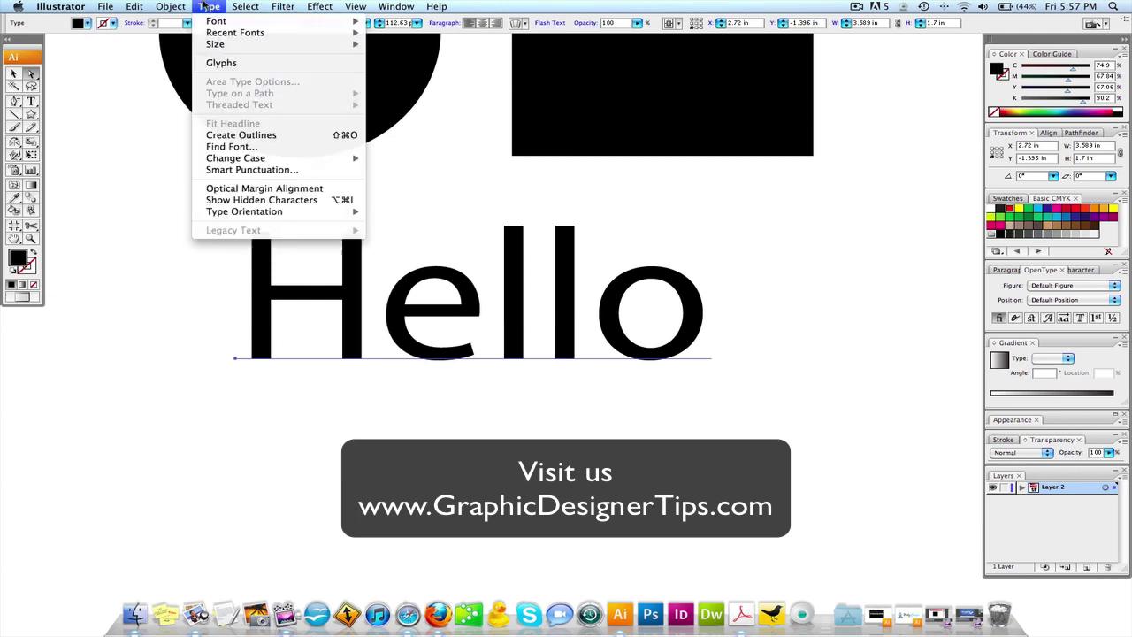
pyautogui.click(276, 140)
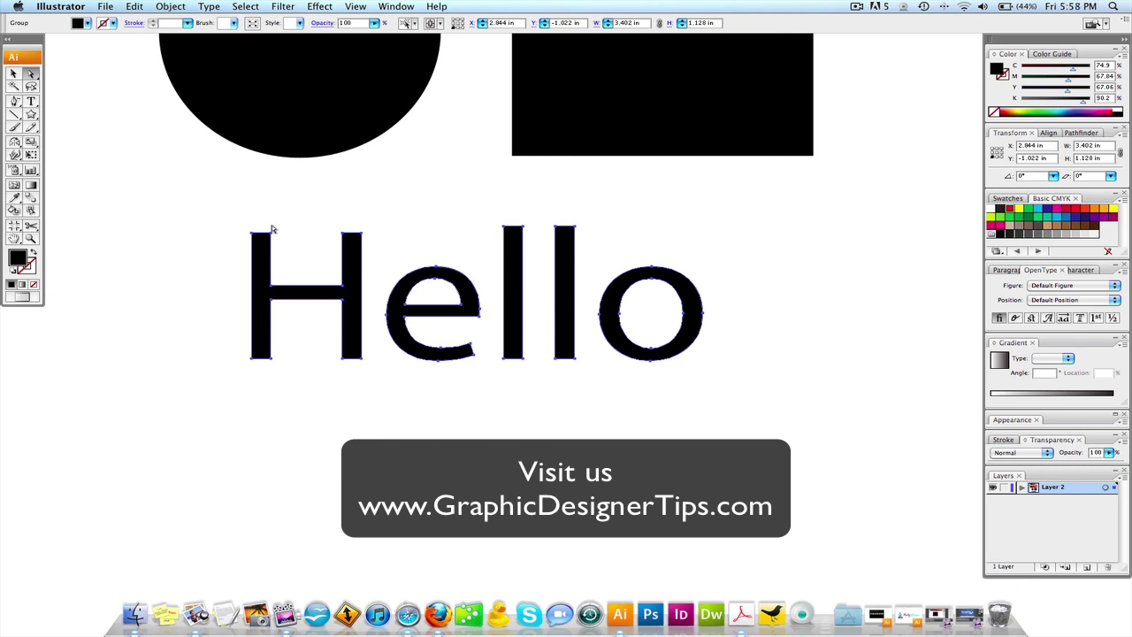
pyautogui.click(223, 210)
pyautogui.moveTo(224, 210); pyautogui.dragTo(271, 175)
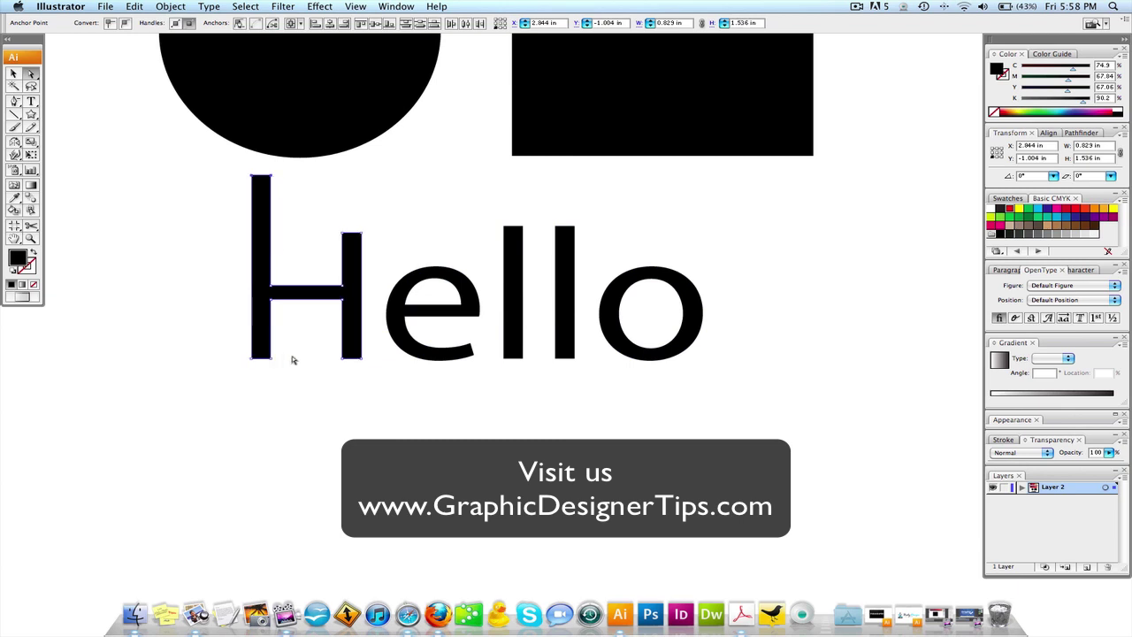
# - Drag the bottom points of the H and both l stems downward
pyautogui.click(393, 383)
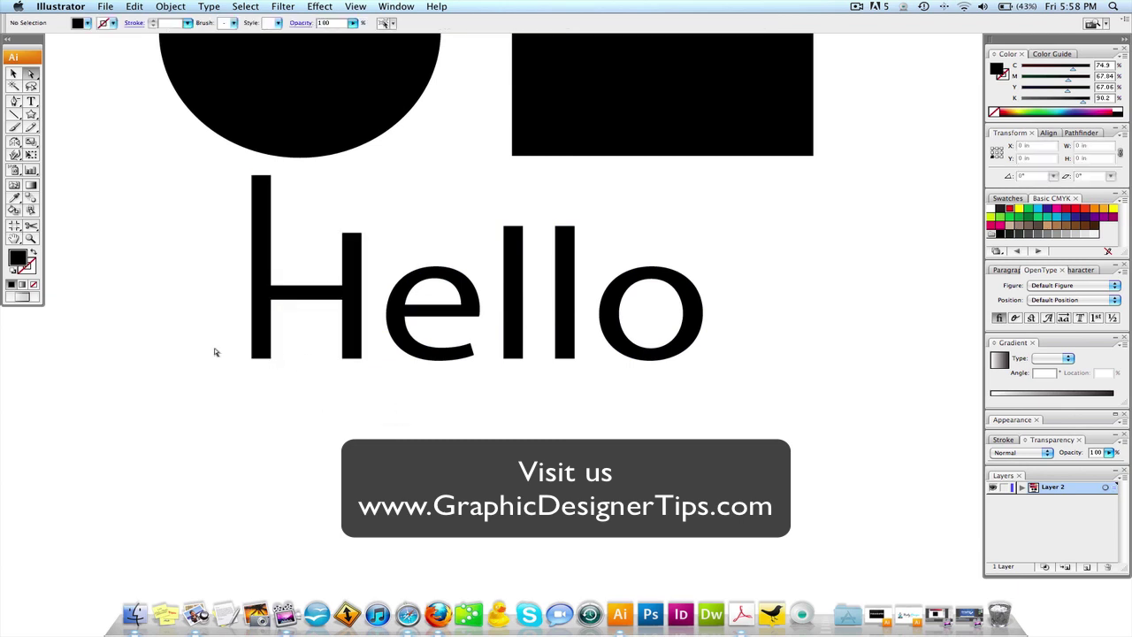
pyautogui.moveTo(214, 347); pyautogui.dragTo(362, 496)
pyautogui.click(393, 458)
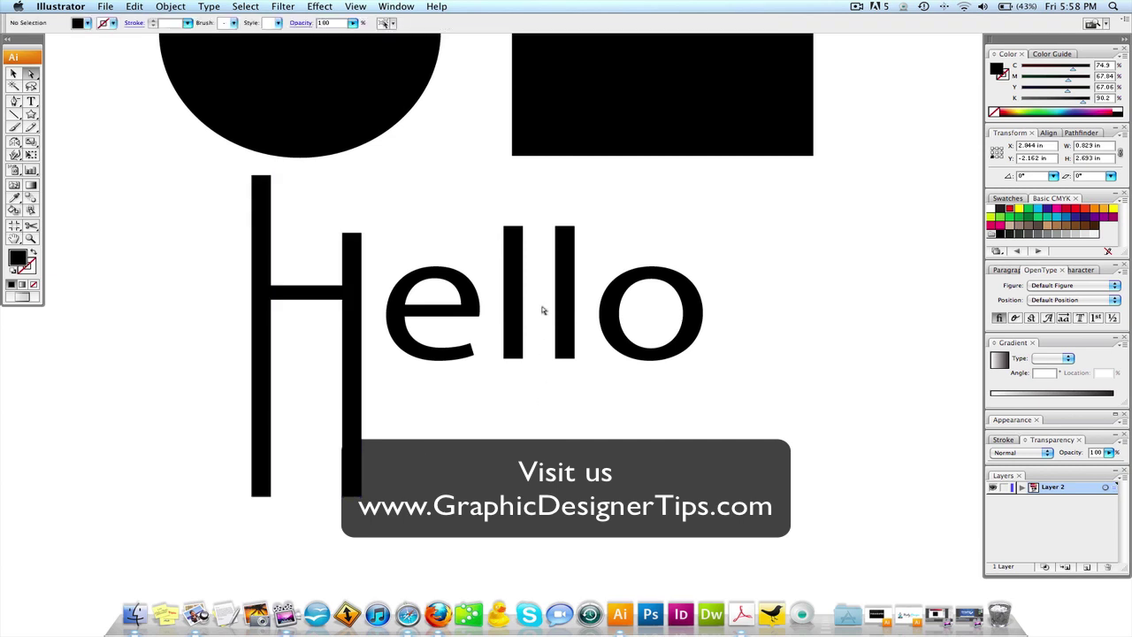
pyautogui.moveTo(497, 351); pyautogui.dragTo(575, 504)
pyautogui.click(577, 377)
# - Draw a black box beneath the e, copy it beneath the o, then zoom out
pyautogui.moveTo(29, 114); pyautogui.dragTo(84, 115)
pyautogui.moveTo(409, 410); pyautogui.dragTo(480, 503)
pyautogui.press('a')
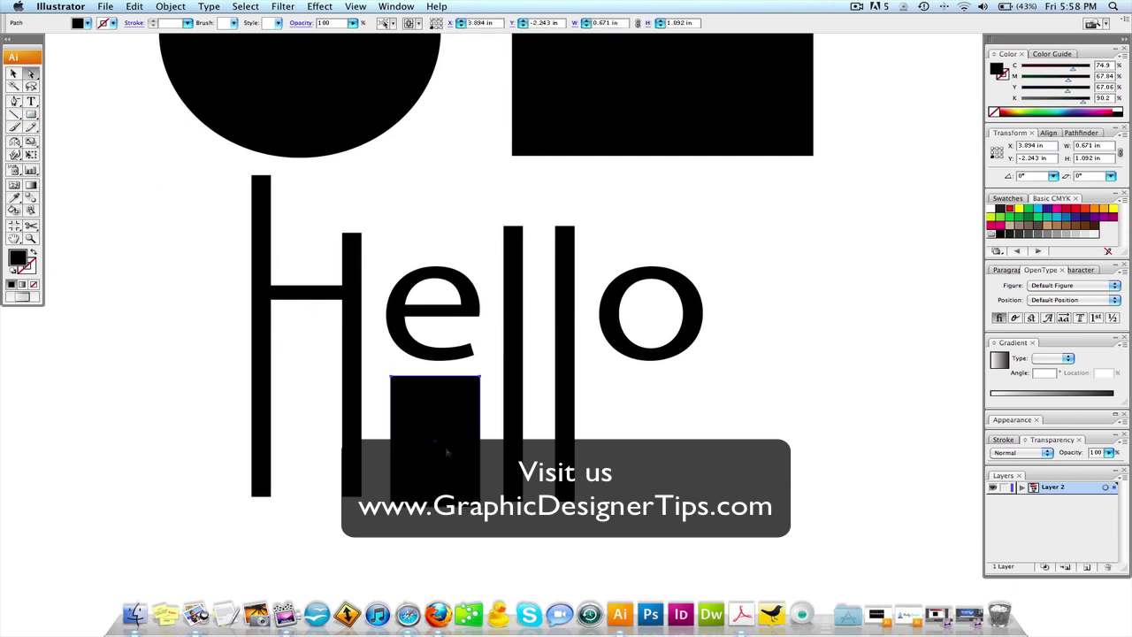
pyautogui.moveTo(445, 453); pyautogui.dragTo(660, 447)
pyautogui.click(543, 346)
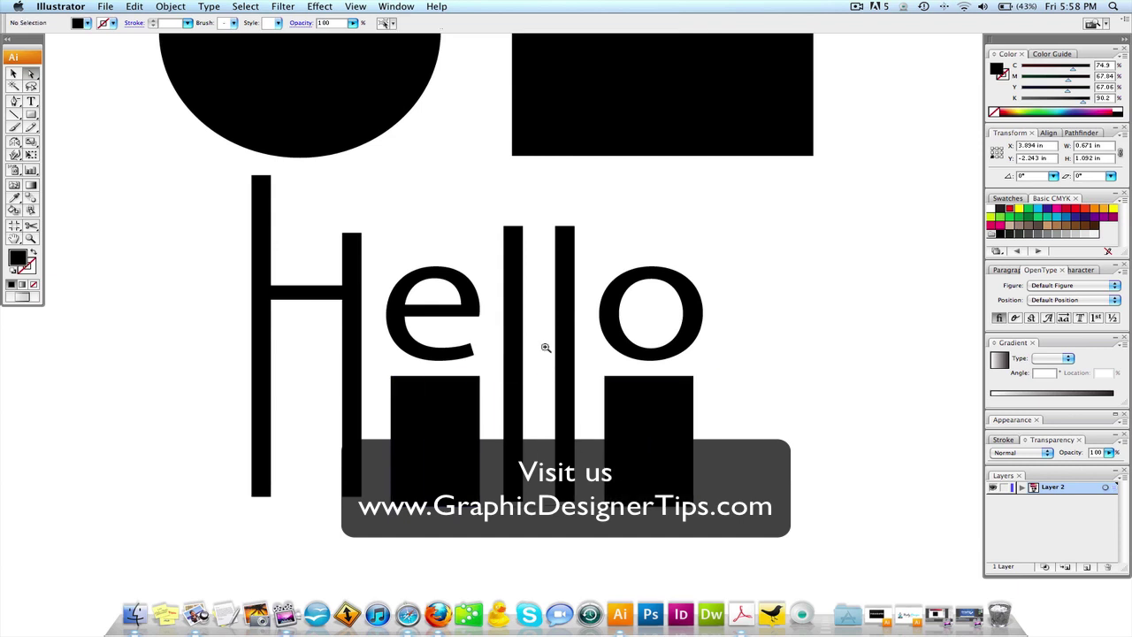
pyautogui.keyDown('alt'); pyautogui.keyDown('super'); pyautogui.click(535, 343); pyautogui.keyUp('super'); pyautogui.keyUp('alt')
# - Undo the two boxes added beneath the e and o
pyautogui.scroll(2, 459, 424)
pyautogui.hscroll(3, 460, 424)
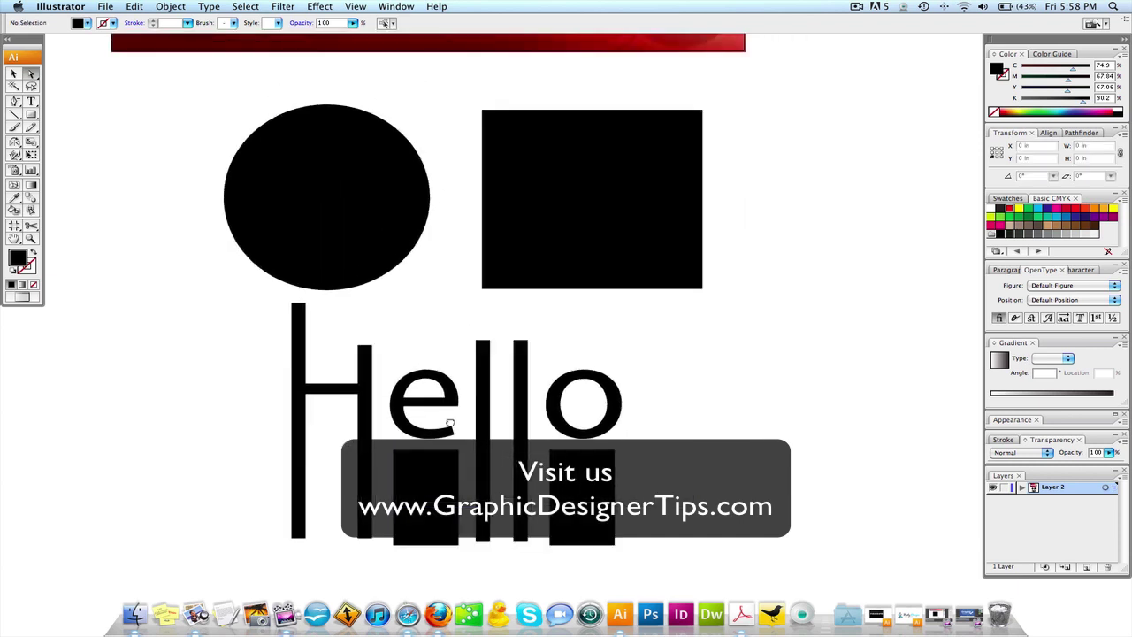
pyautogui.press('super+z')
pyautogui.press('super+z')
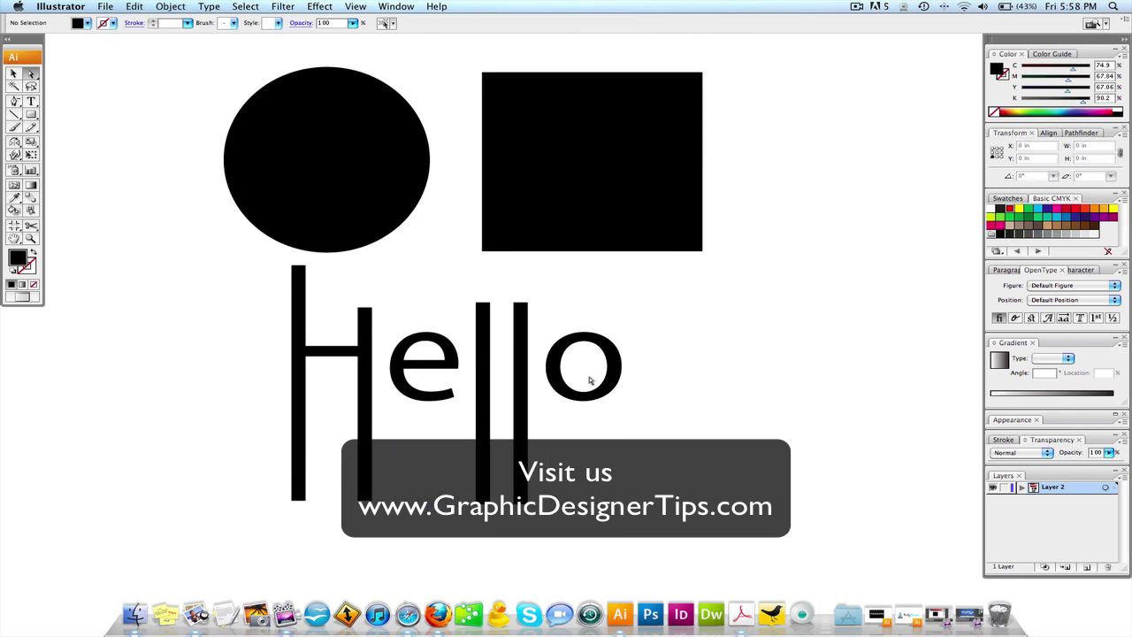
# - Check the circle, the rectangle and the outlined Hello group with the Selection tool, then deselect
pyautogui.click(13, 73)
pyautogui.click(304, 156)
pyautogui.click(580, 152)
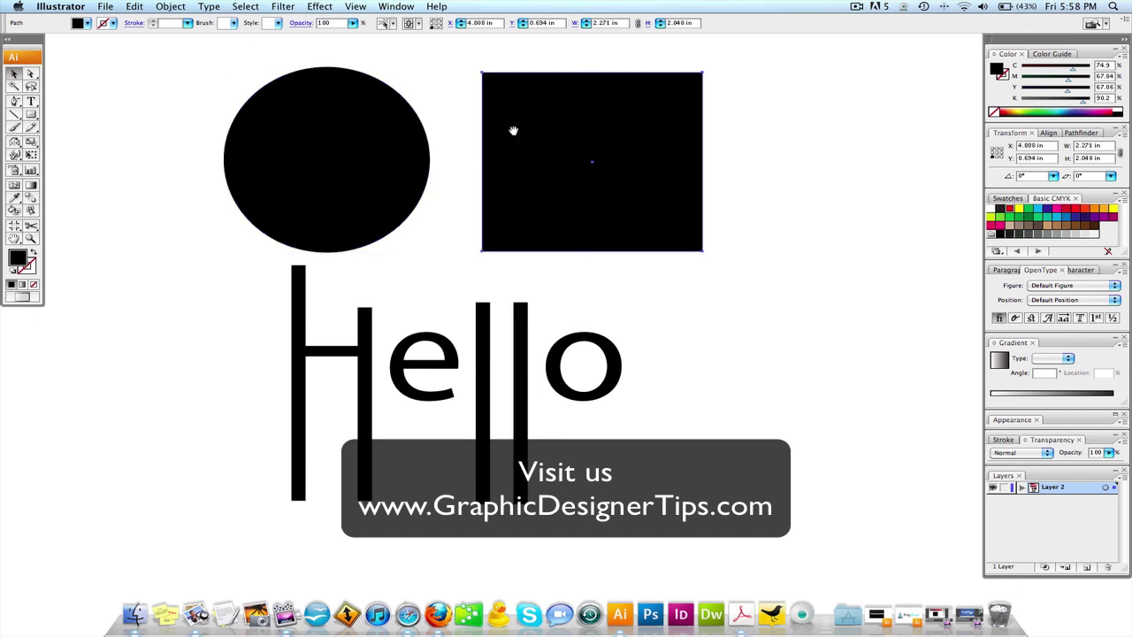
pyautogui.scroll(1, 516, 132)
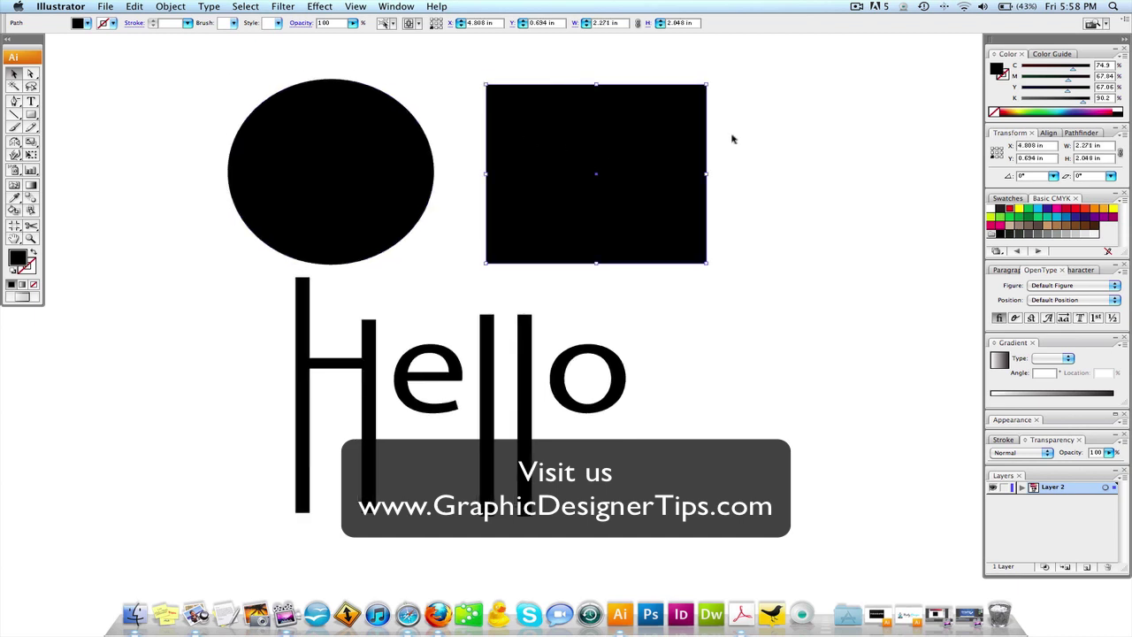
pyautogui.click(727, 139)
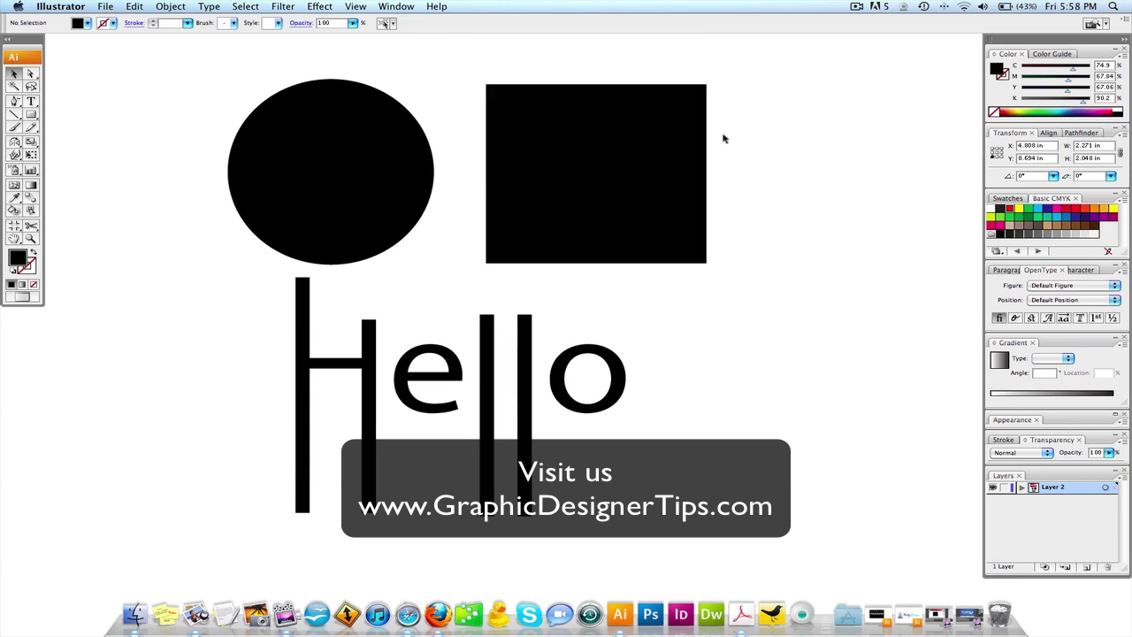
pyautogui.click(642, 133)
pyautogui.click(794, 138)
pyautogui.click(655, 194)
pyautogui.click(492, 364)
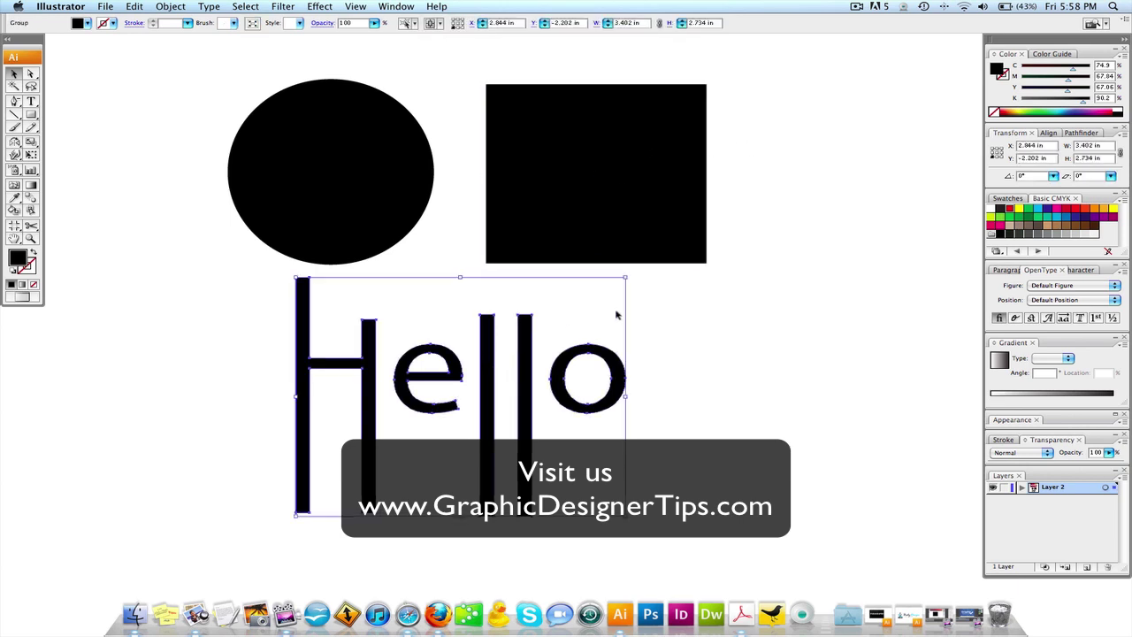
pyautogui.click(712, 287)
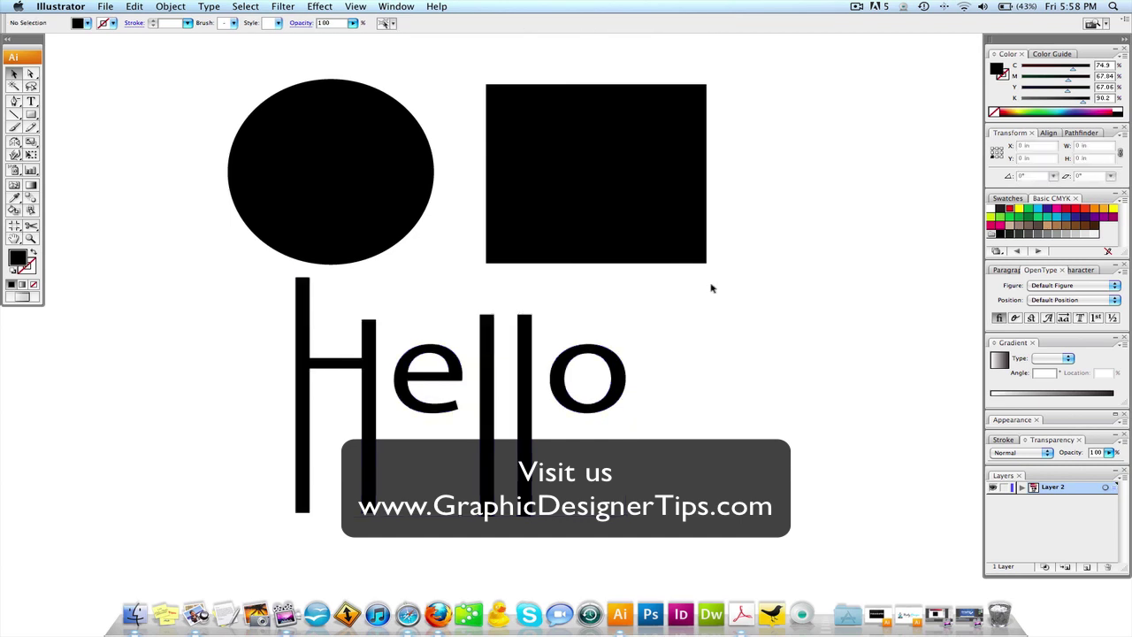